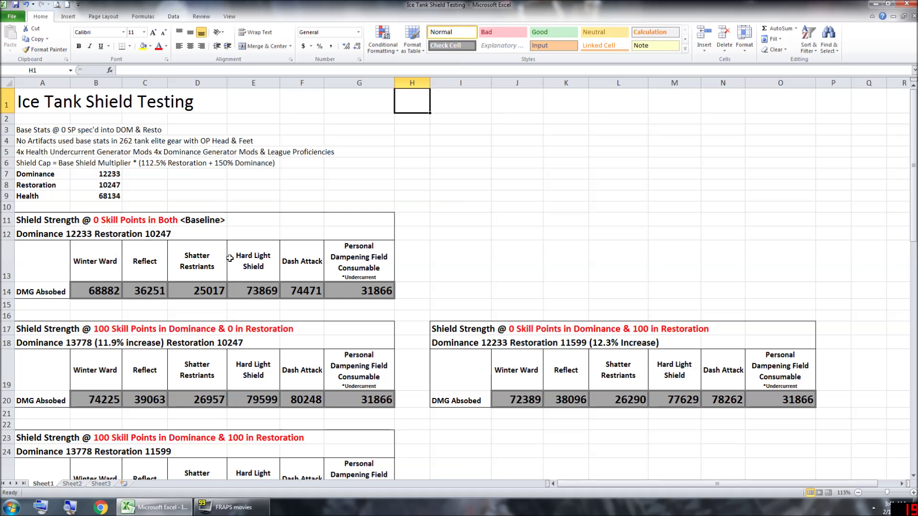
# Examine the shield column headings and the damage absorbed row in the 0 skill point baseline table.
pyautogui.click(254, 255)
pyautogui.click(305, 259)
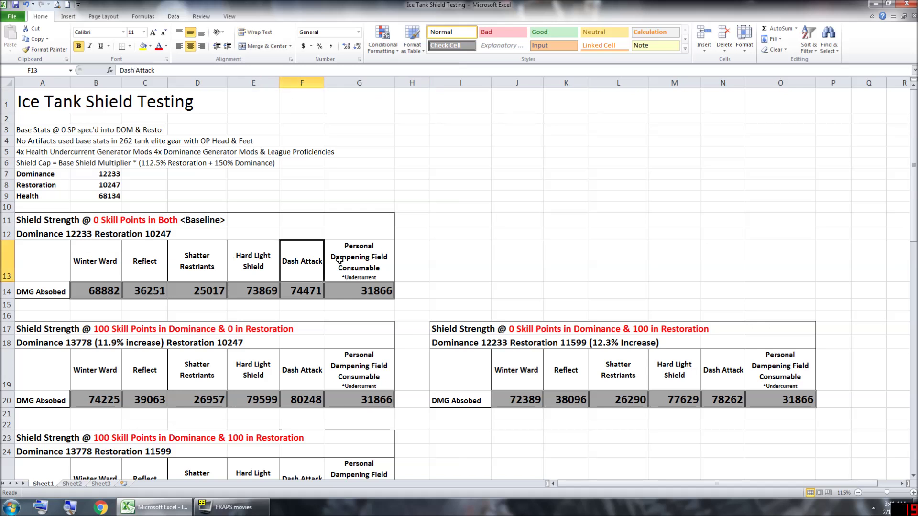
pyautogui.click(377, 252)
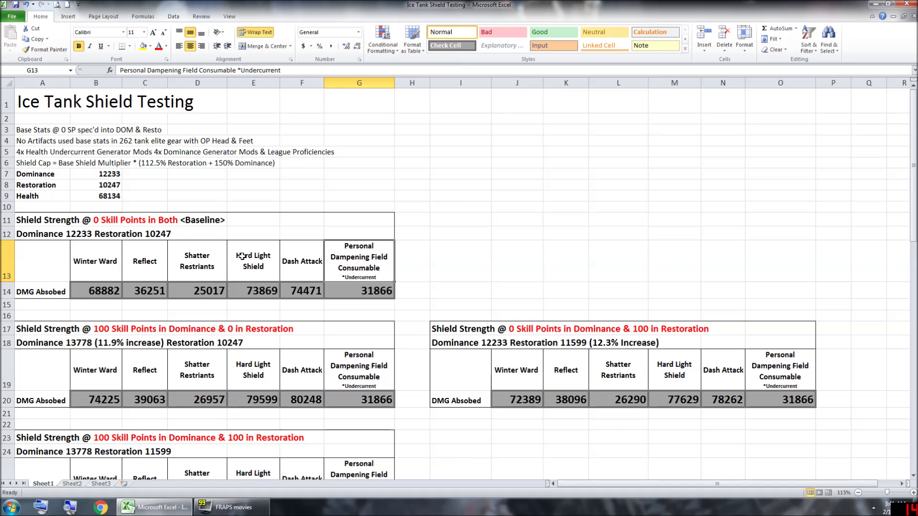
pyautogui.moveTo(242, 257); pyautogui.dragTo(367, 258)
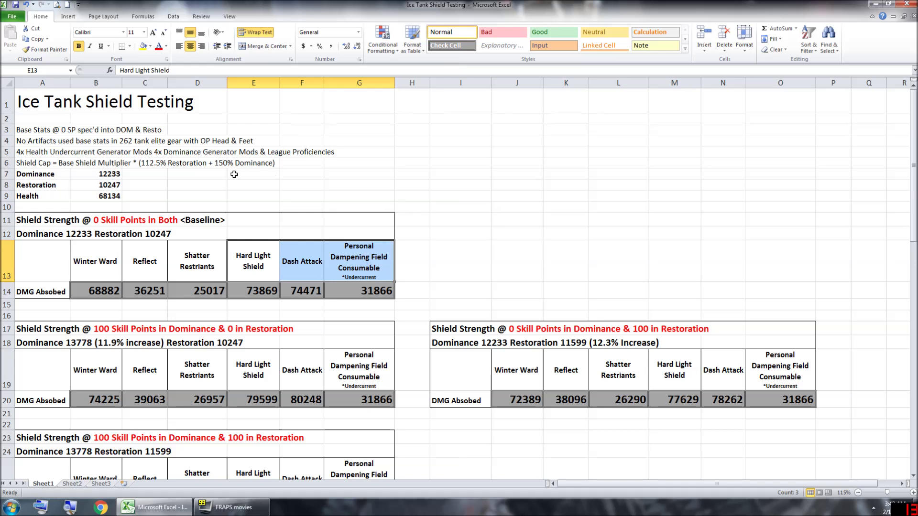
pyautogui.moveTo(81, 289); pyautogui.dragTo(374, 287)
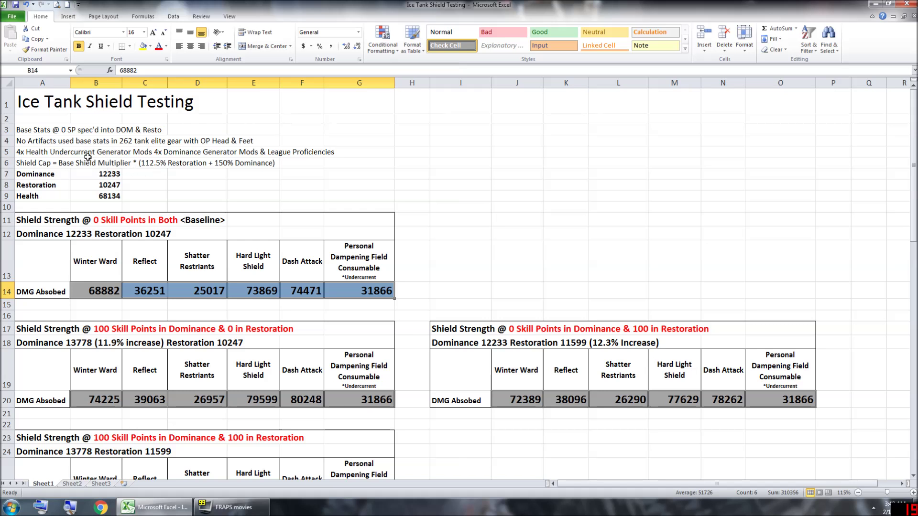
# Review the base Dominance, Restoration and Health stats, the generator mods note and the shield cap formula above the baseline table.
pyautogui.click(112, 175)
pyautogui.moveTo(111, 182); pyautogui.dragTo(113, 197)
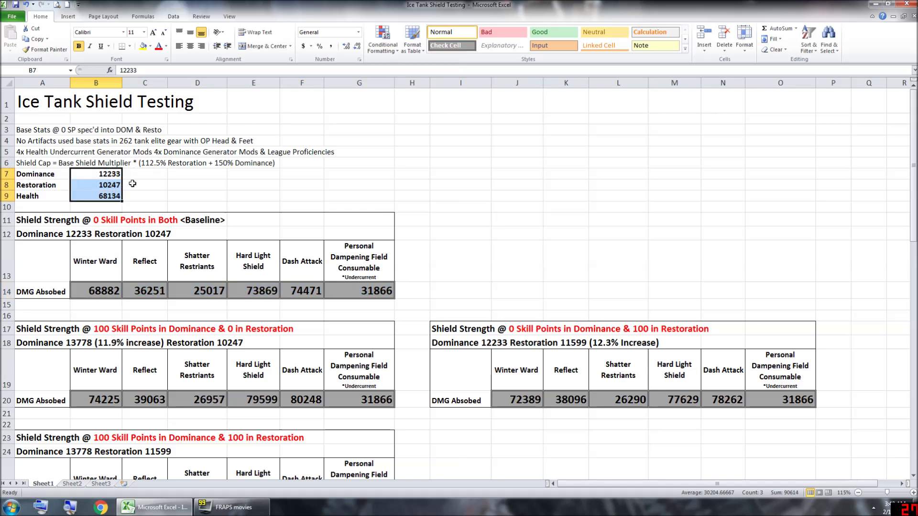
pyautogui.click(136, 185)
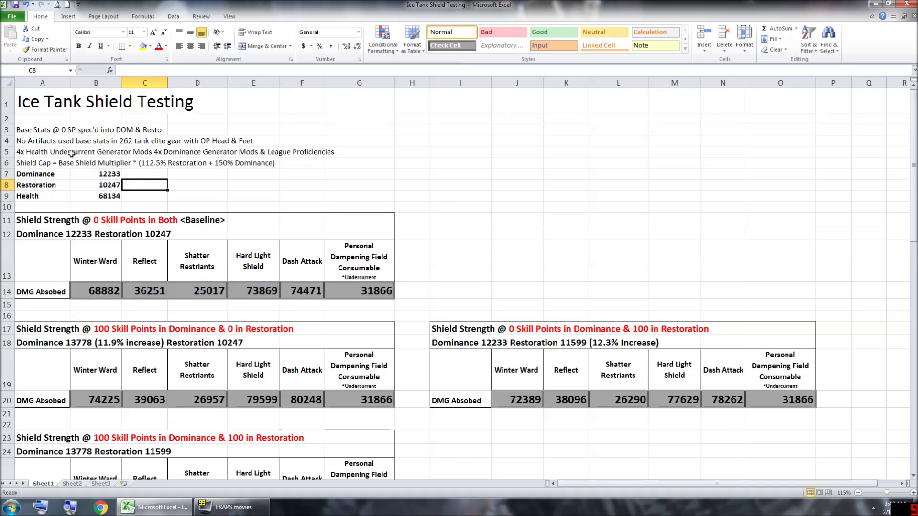
pyautogui.click(31, 152)
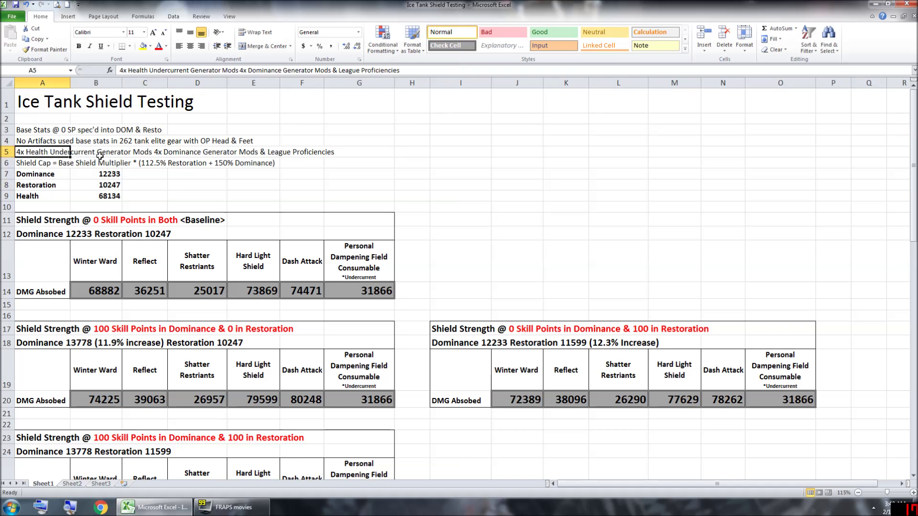
pyautogui.click(165, 152)
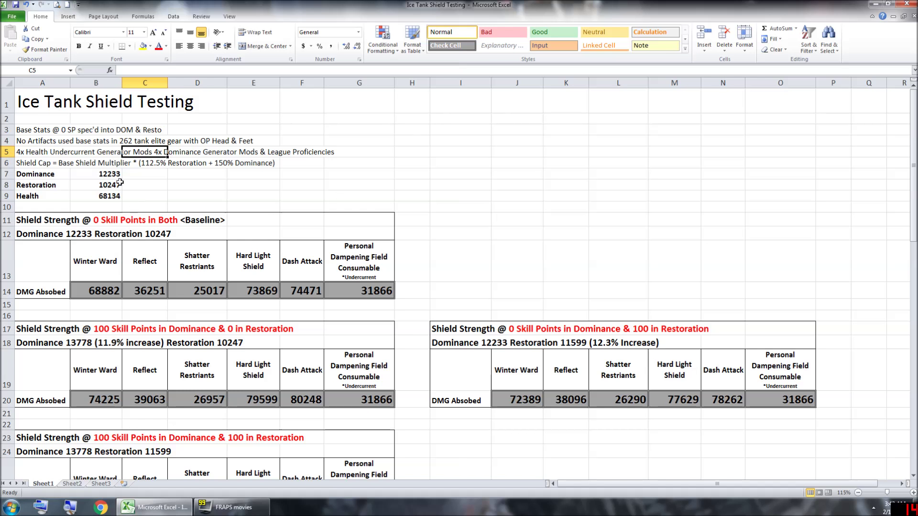
pyautogui.click(52, 165)
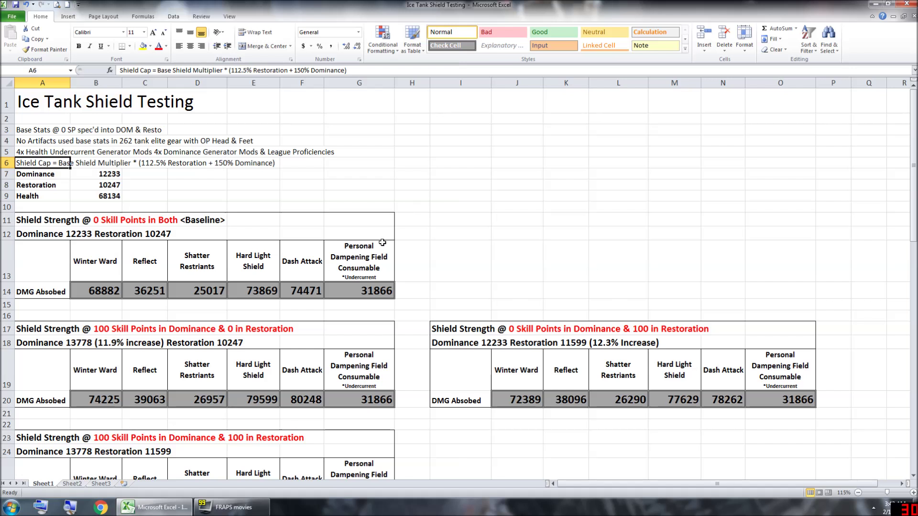
# Read the baseline table's title and stats, and its damage absorbed value for each shield from Winter Ward to Personal Dampening Field.
pyautogui.scroll(-1, 613, 265)
pyautogui.scroll(1, 613, 265)
pyautogui.click(108, 221)
pyautogui.click(71, 236)
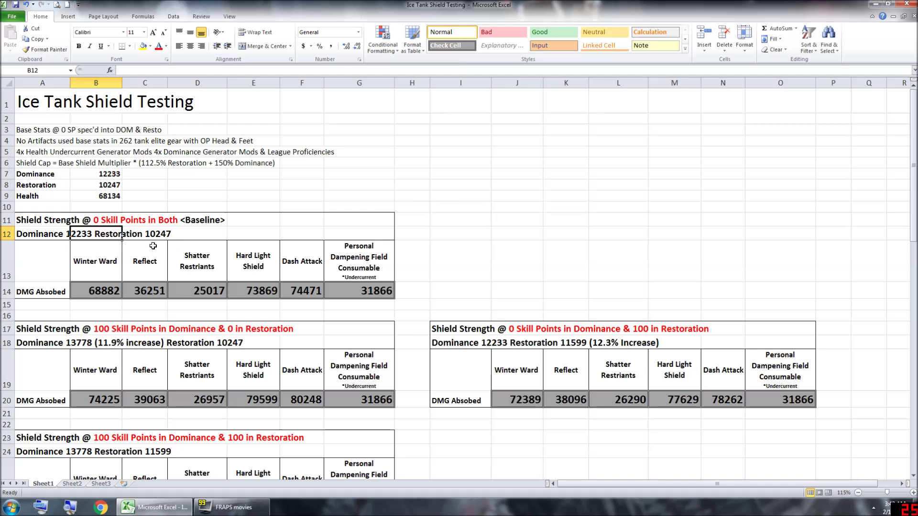
pyautogui.click(94, 297)
pyautogui.click(148, 294)
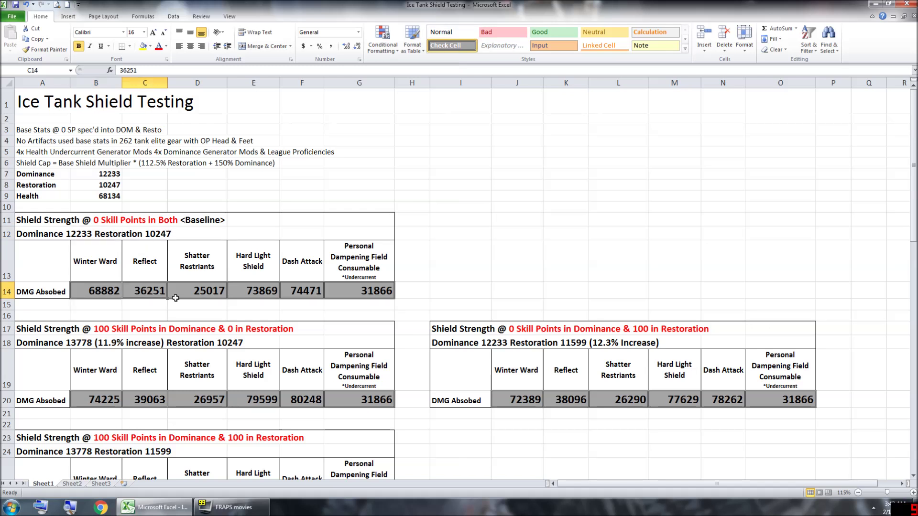
pyautogui.click(212, 296)
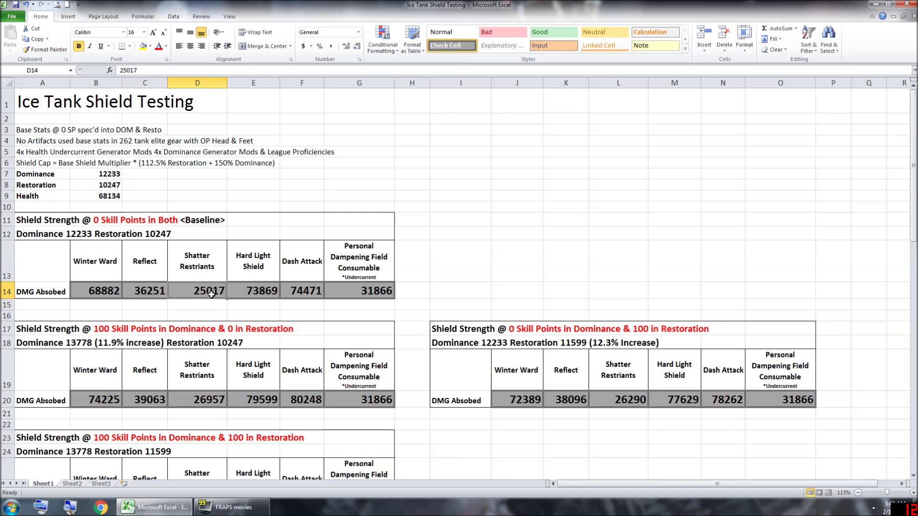
pyautogui.click(262, 291)
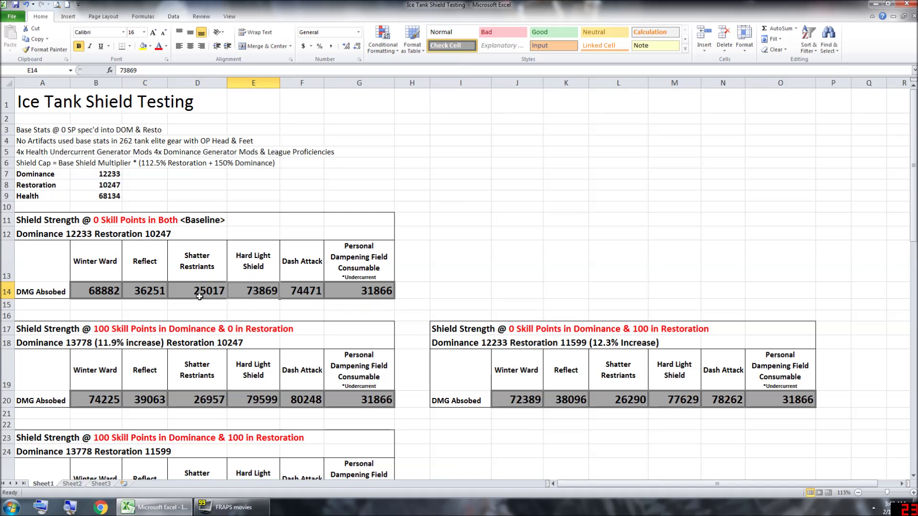
pyautogui.click(301, 295)
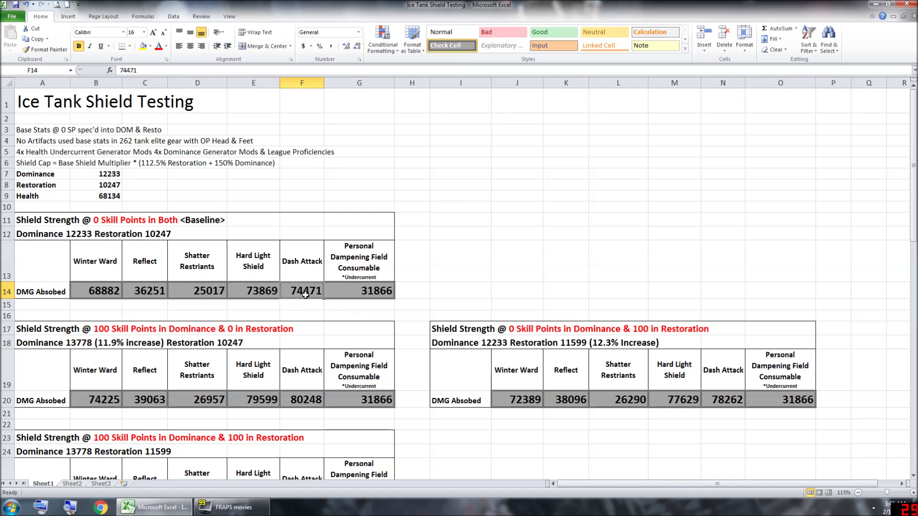
pyautogui.click(377, 290)
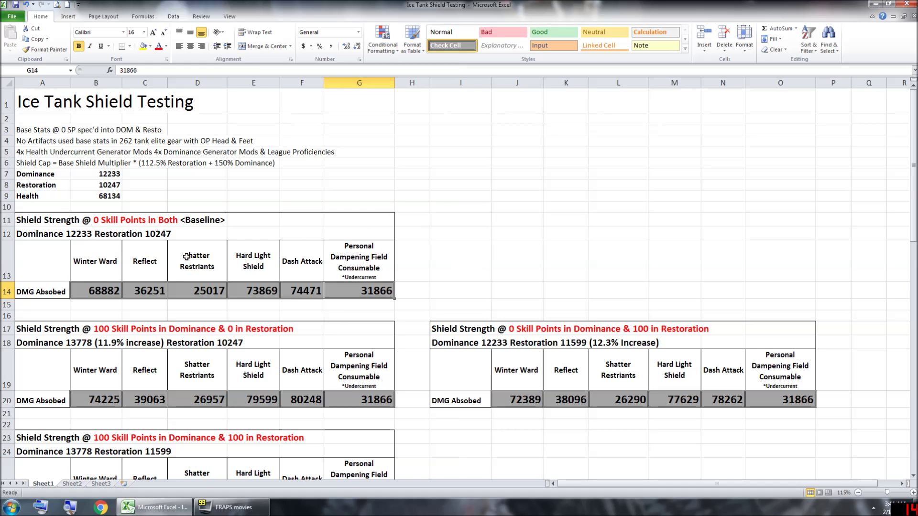
# Compare the baseline damage absorbed by Reflect, Hard Light Shield and Dash Attack.
pyautogui.click(161, 294)
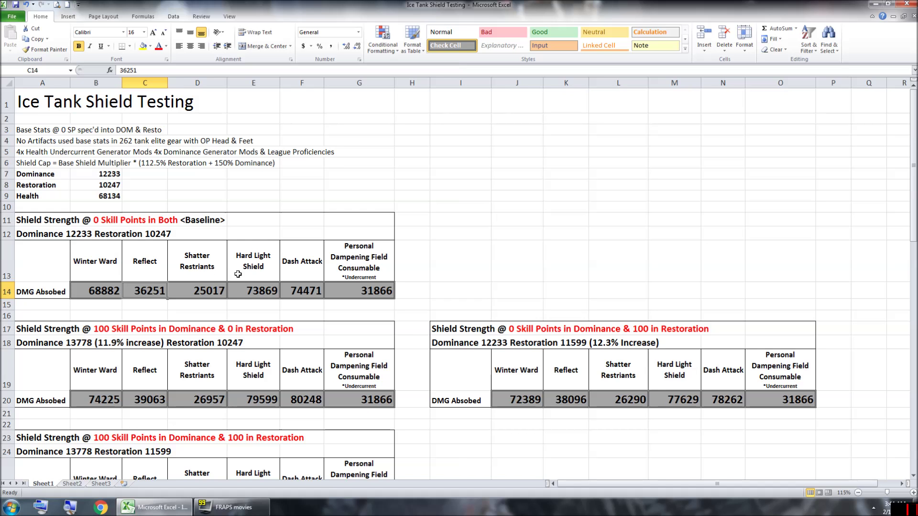
pyautogui.click(267, 294)
pyautogui.click(300, 292)
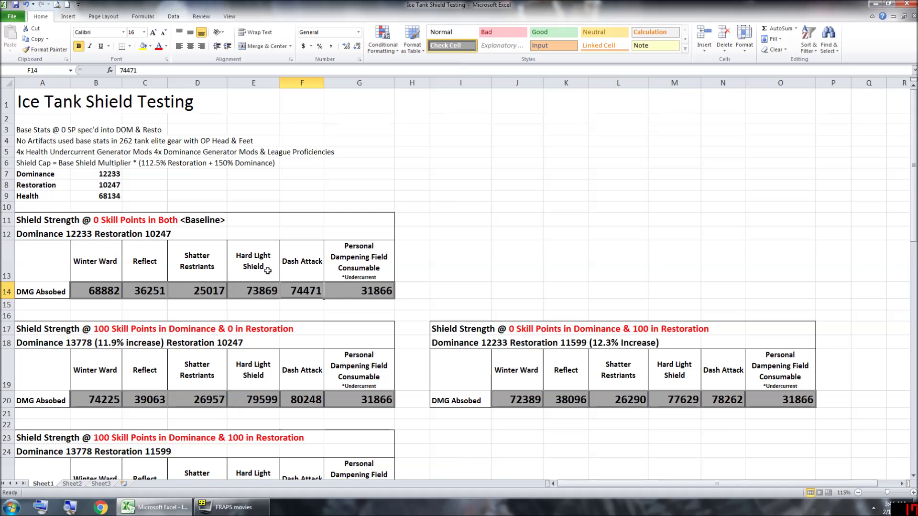
pyautogui.click(266, 270)
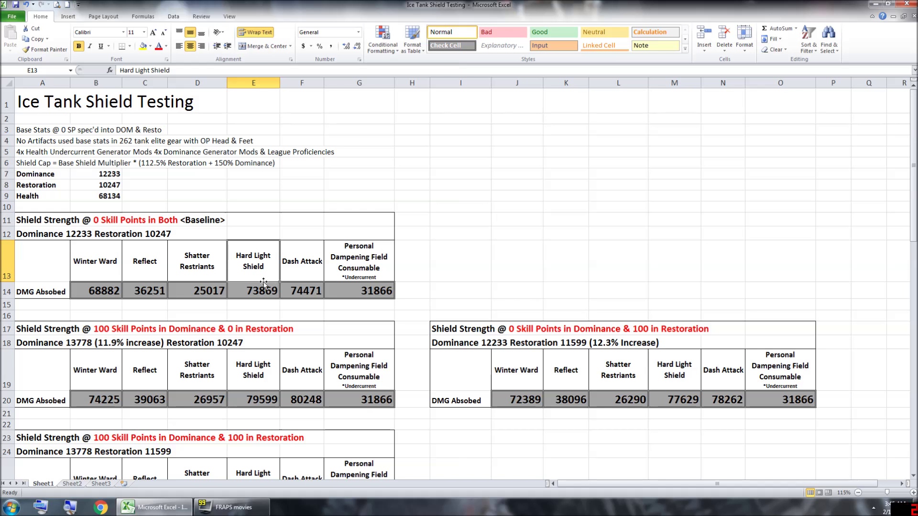
# Compare the baseline shield strengths with the tables for 100 and 200 skill points in Dominance and 100 in Restoration.
pyautogui.scroll(-2, 270, 272)
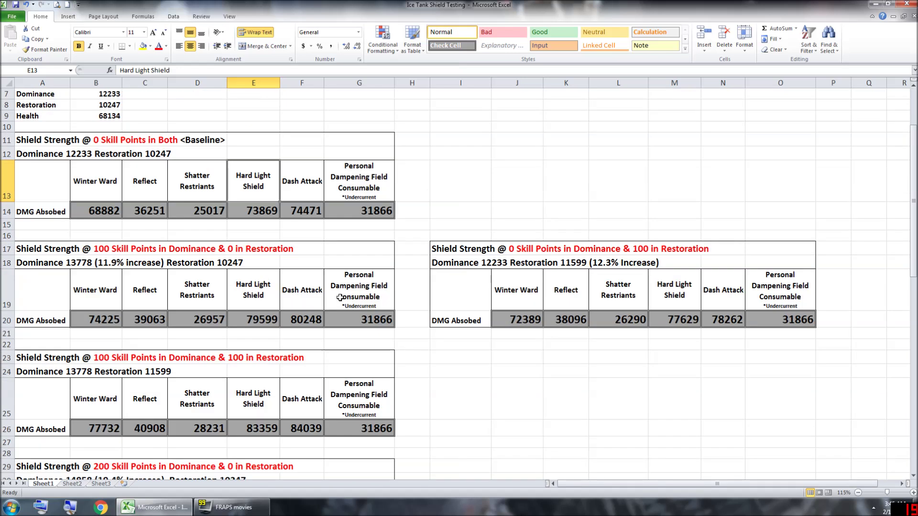
pyautogui.scroll(2, 455, 240)
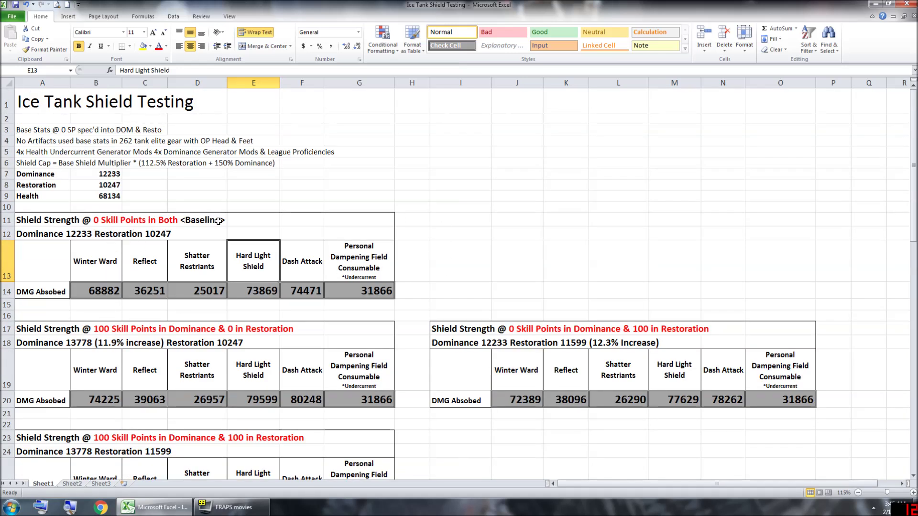
pyautogui.scroll(-1, 218, 220)
pyautogui.scroll(-1, 710, 282)
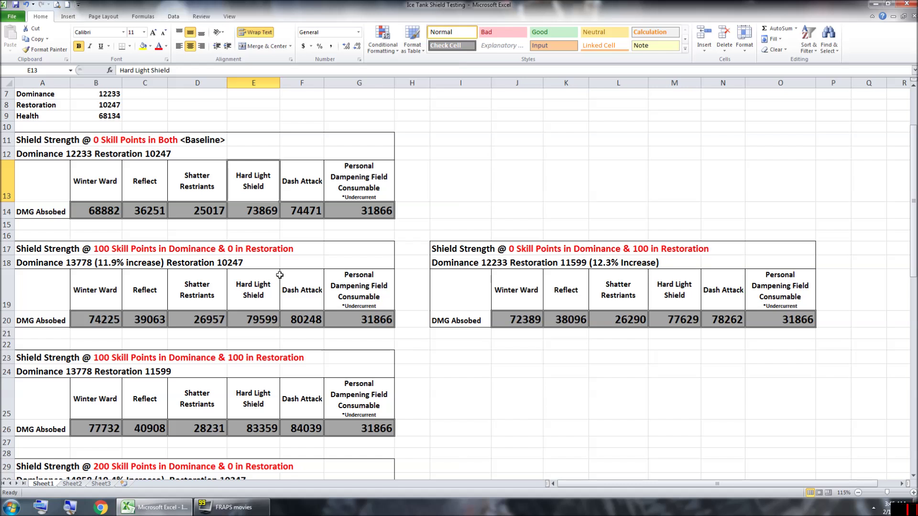
pyautogui.scroll(2, 155, 171)
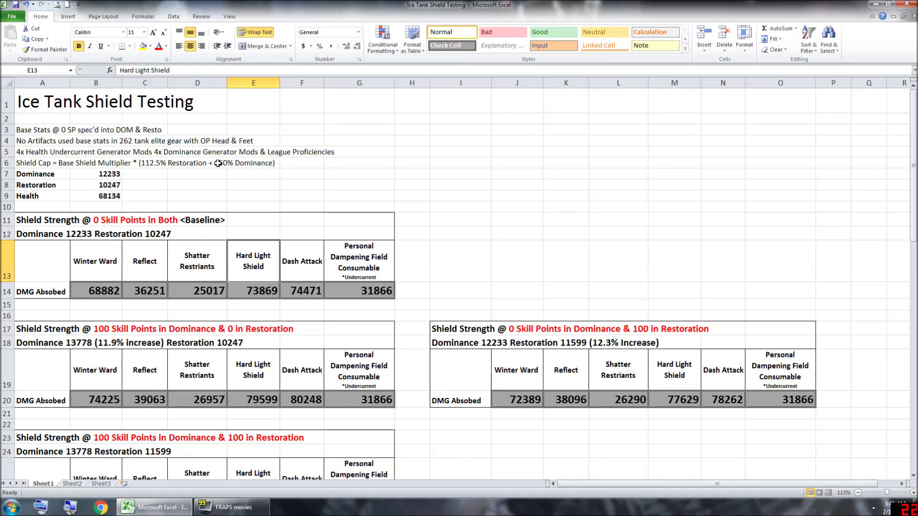
pyautogui.scroll(-1, 301, 188)
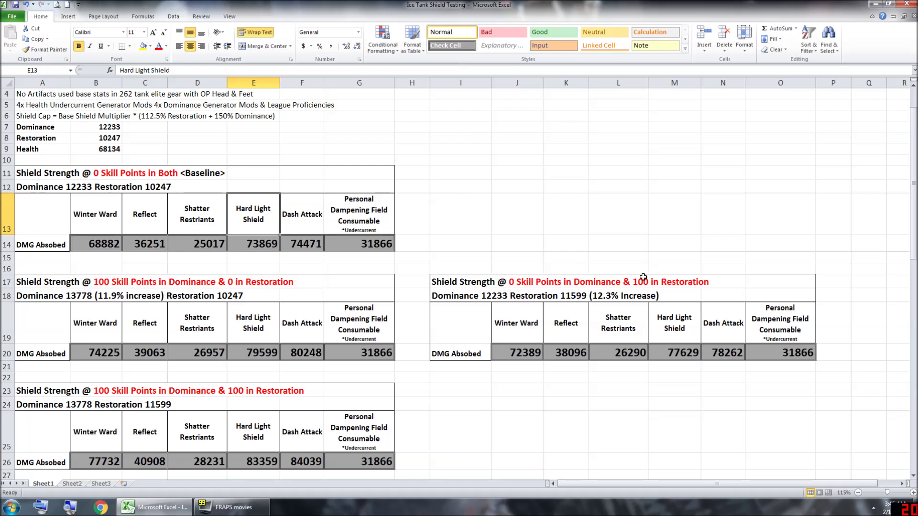
pyautogui.scroll(-3, 643, 277)
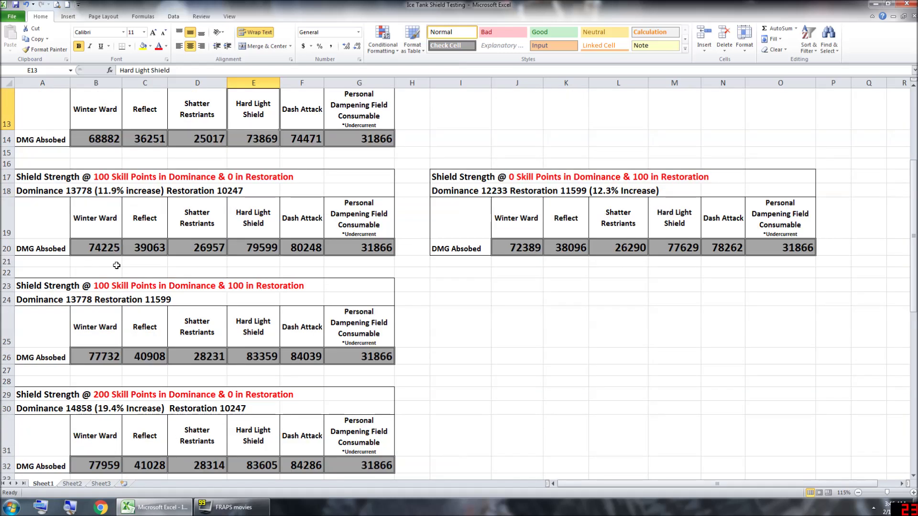
pyautogui.scroll(-2, 210, 268)
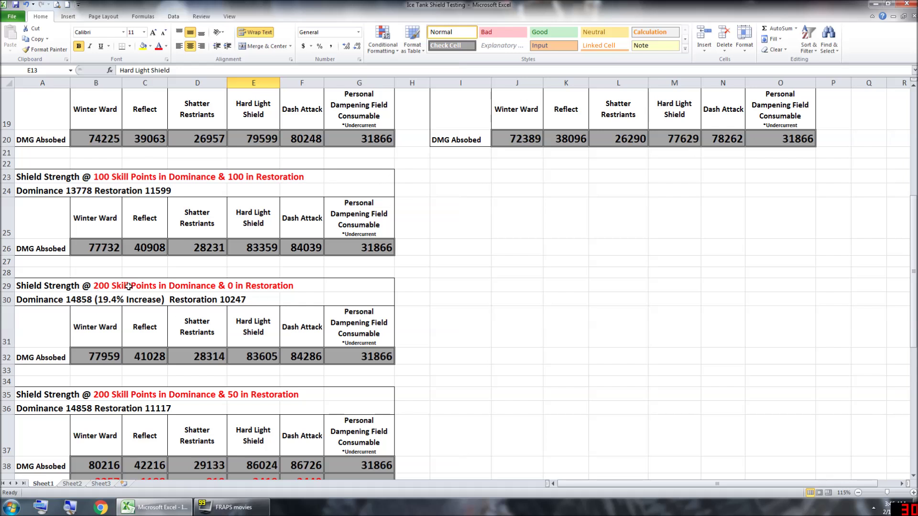
pyautogui.scroll(2, 411, 280)
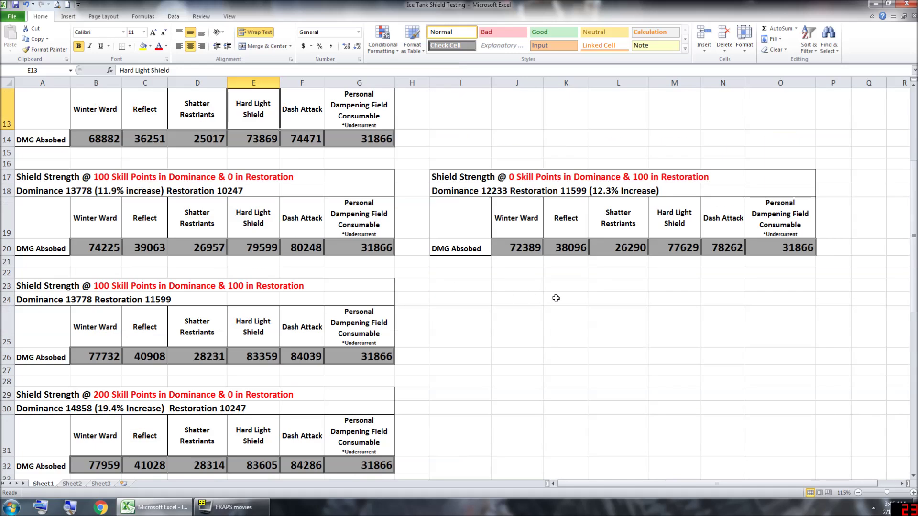
pyautogui.scroll(-5, 556, 297)
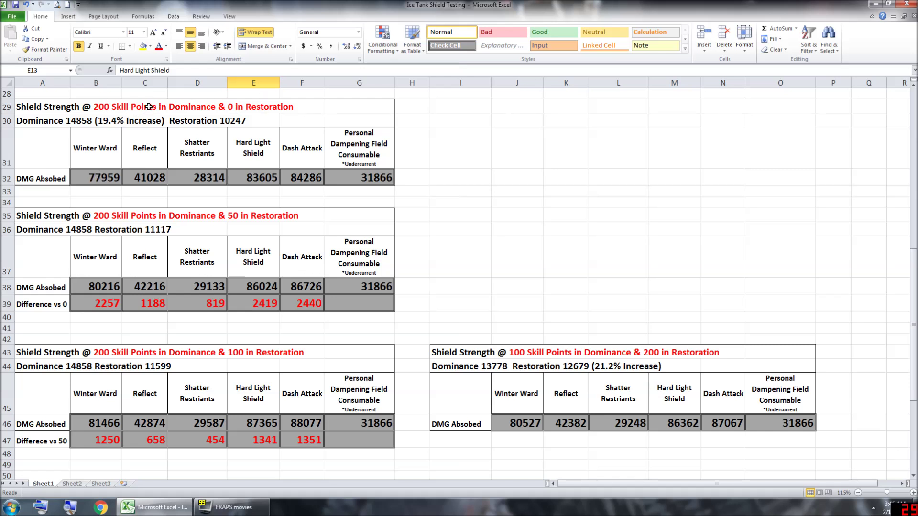
# Check the damage absorbed from Winter Ward through Dash Attack at 200 skill points in Dominance and 0 in Restoration.
pyautogui.click(107, 181)
pyautogui.click(143, 178)
pyautogui.click(204, 180)
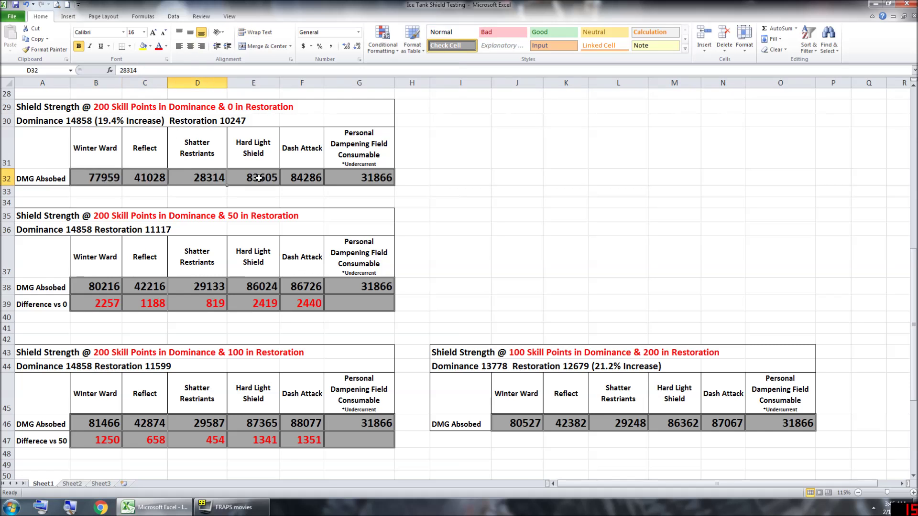
pyautogui.click(258, 178)
pyautogui.click(303, 176)
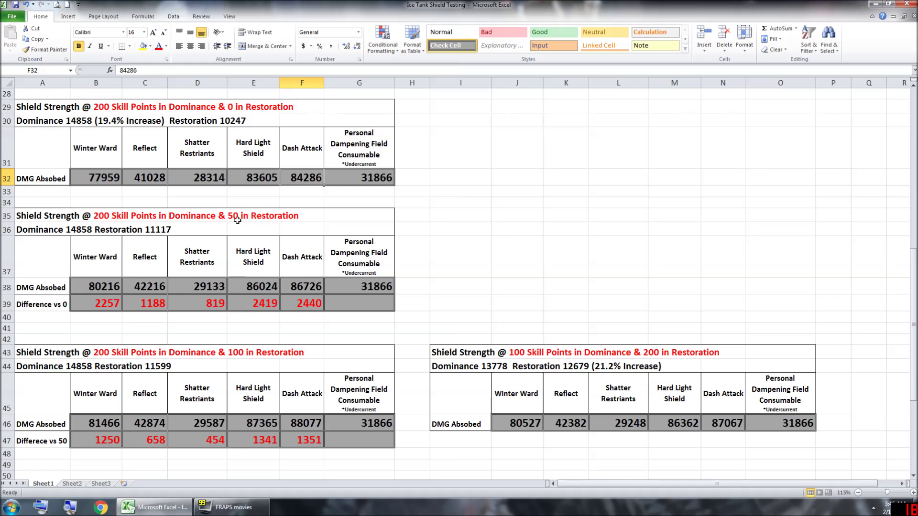
# Inspect the Difference vs 0 row for 200 Dominance and 50 Restoration skill points, and glance at the health by skill points table.
pyautogui.click(95, 308)
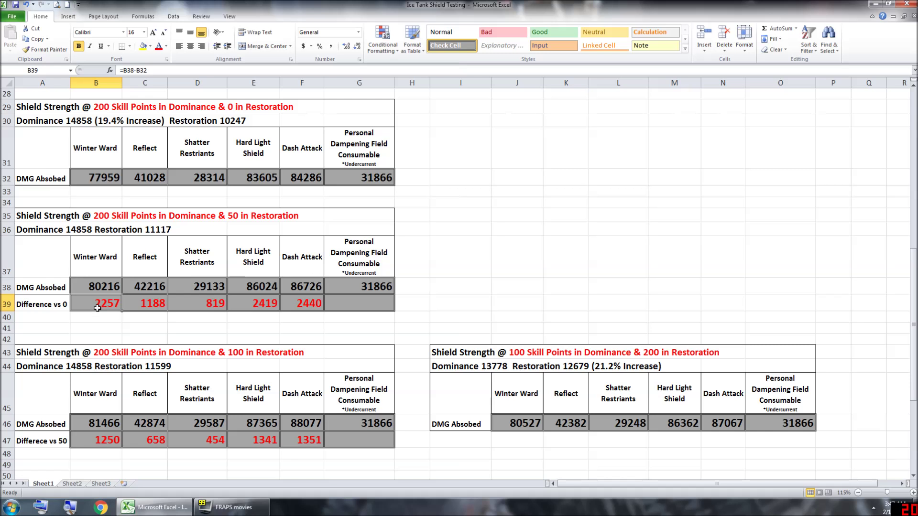
pyautogui.click(211, 305)
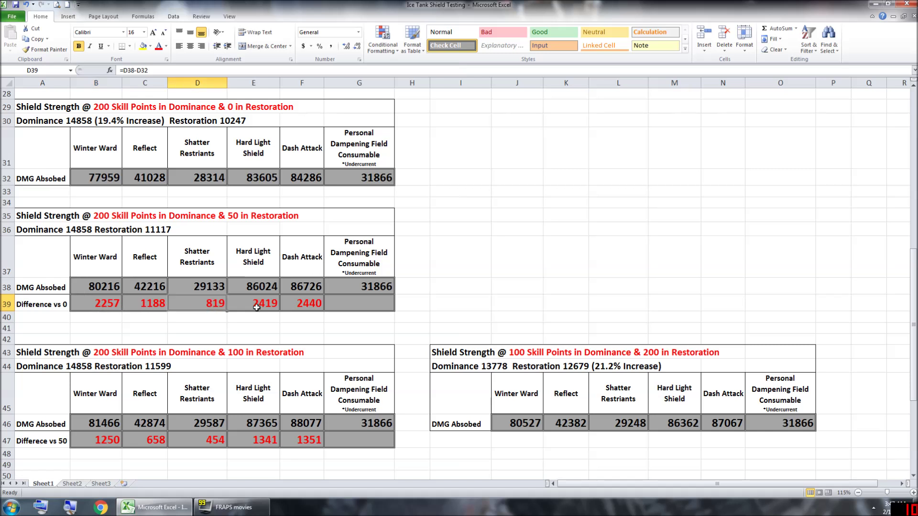
pyautogui.click(262, 306)
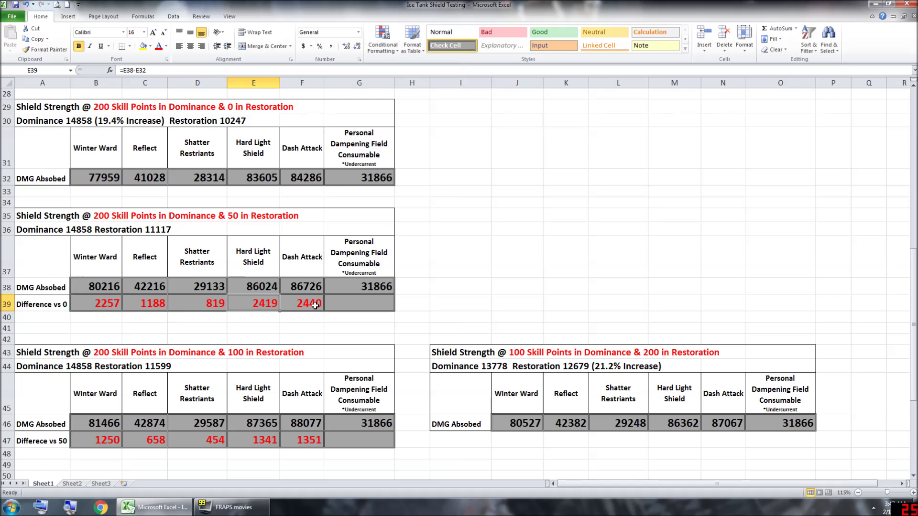
pyautogui.click(314, 305)
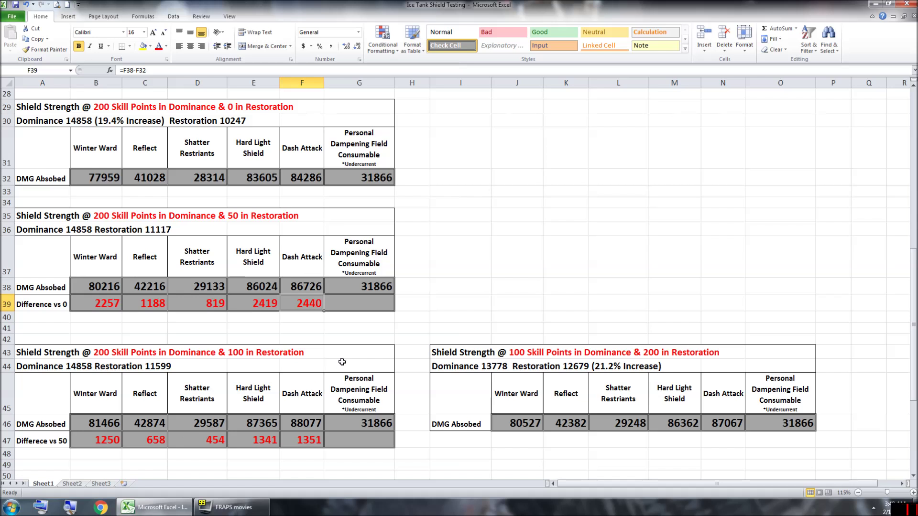
pyautogui.scroll(-4, 342, 362)
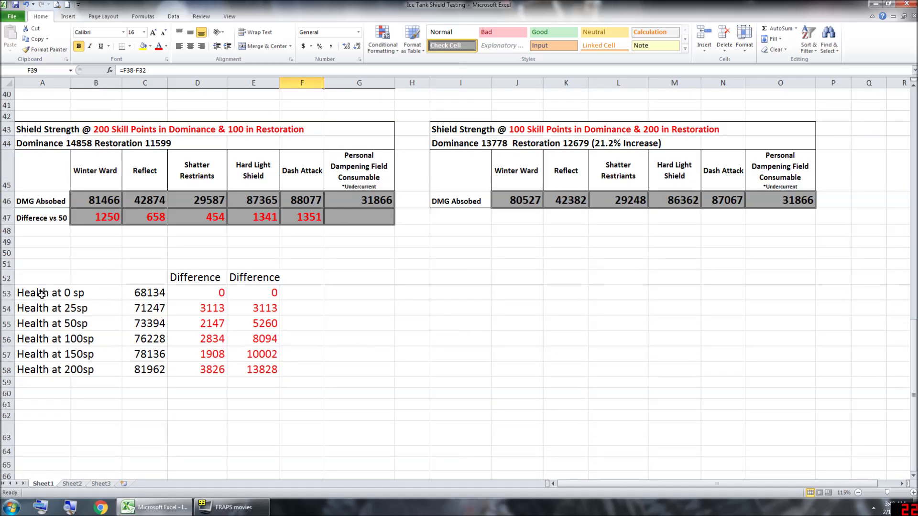
pyautogui.scroll(13, 220, 315)
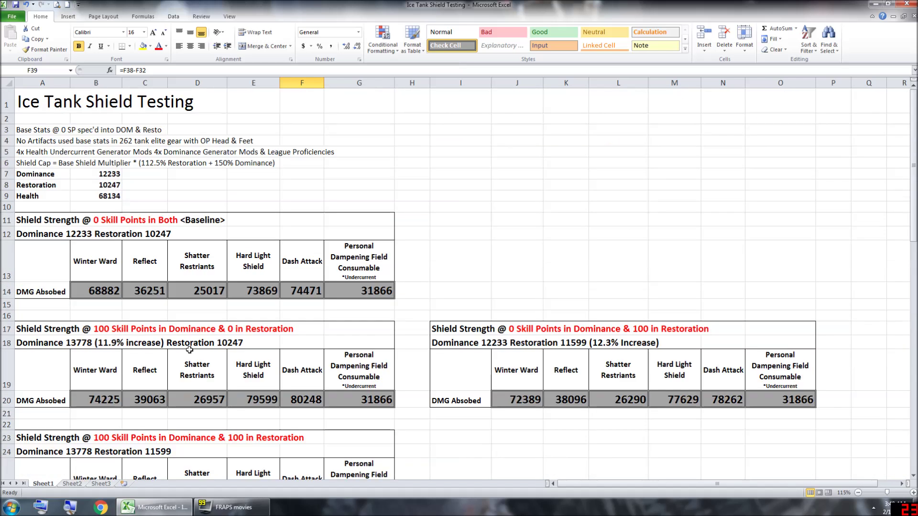
# Compare the base health in B9 with the health gains at 25, 50 and 100 skill points in the health table.
pyautogui.click(103, 197)
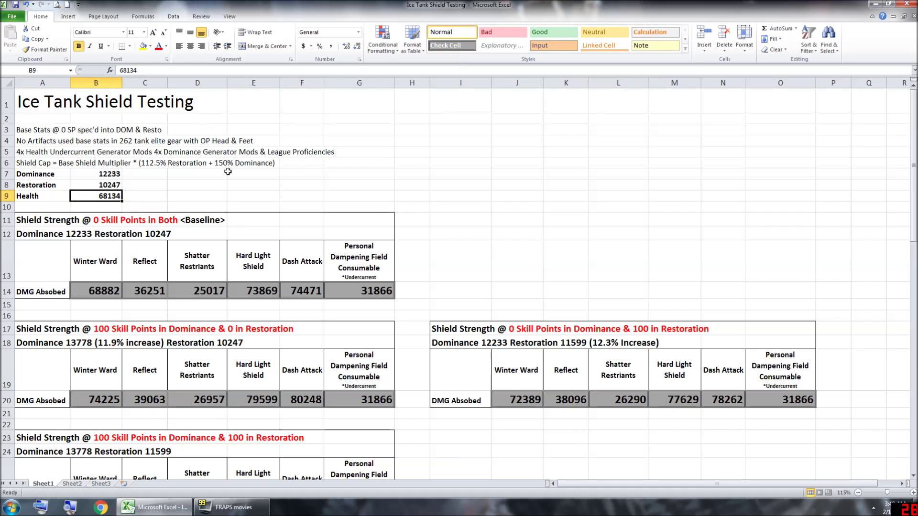
pyautogui.scroll(-11, 323, 204)
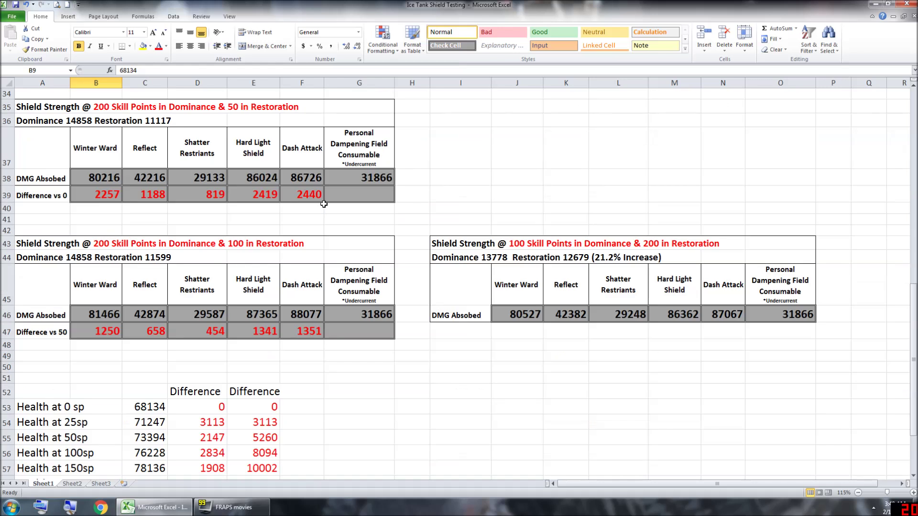
pyautogui.scroll(-2, 324, 204)
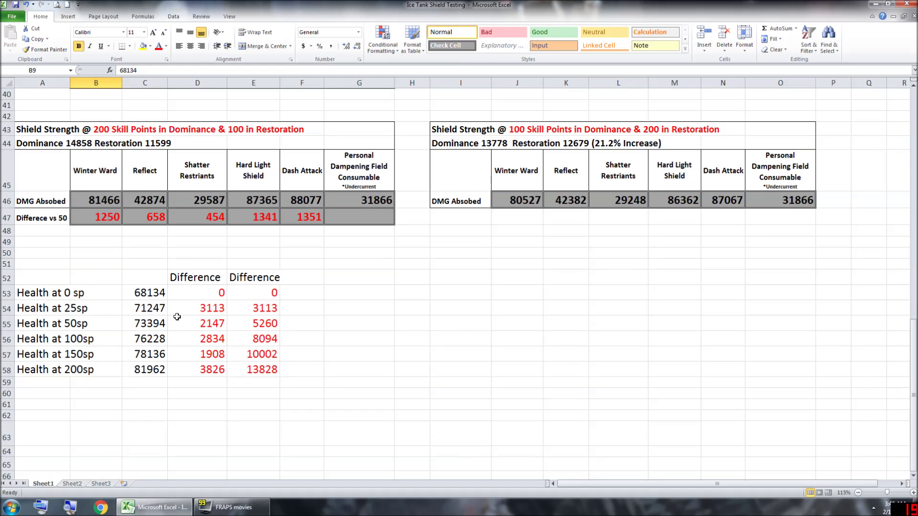
pyautogui.click(216, 312)
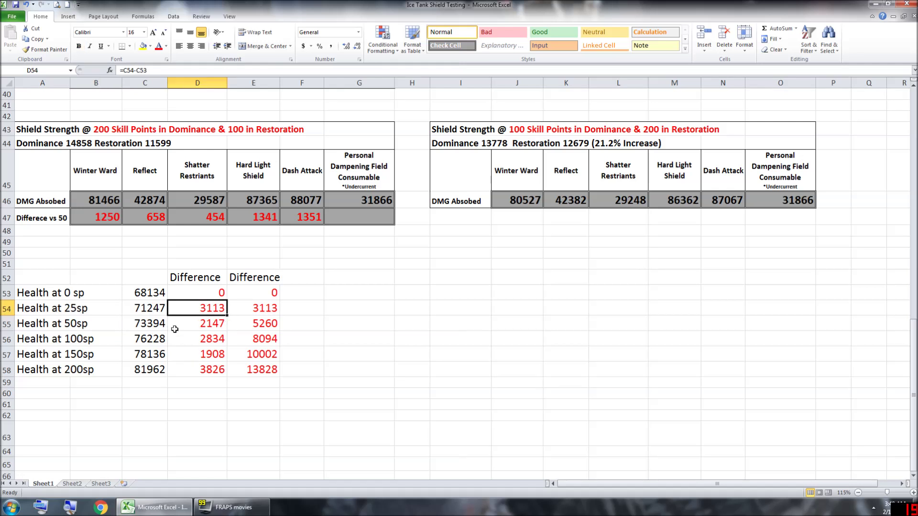
pyautogui.click(143, 326)
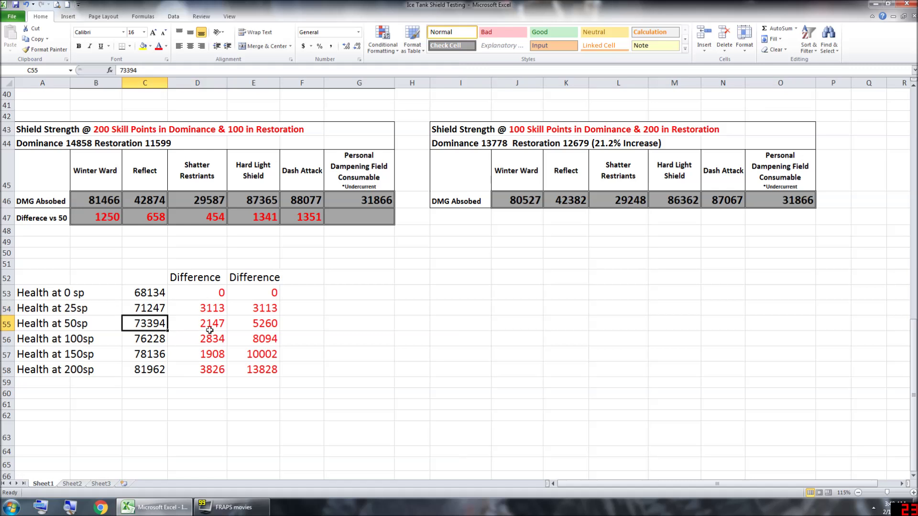
pyautogui.press('Right')
pyautogui.click(266, 324)
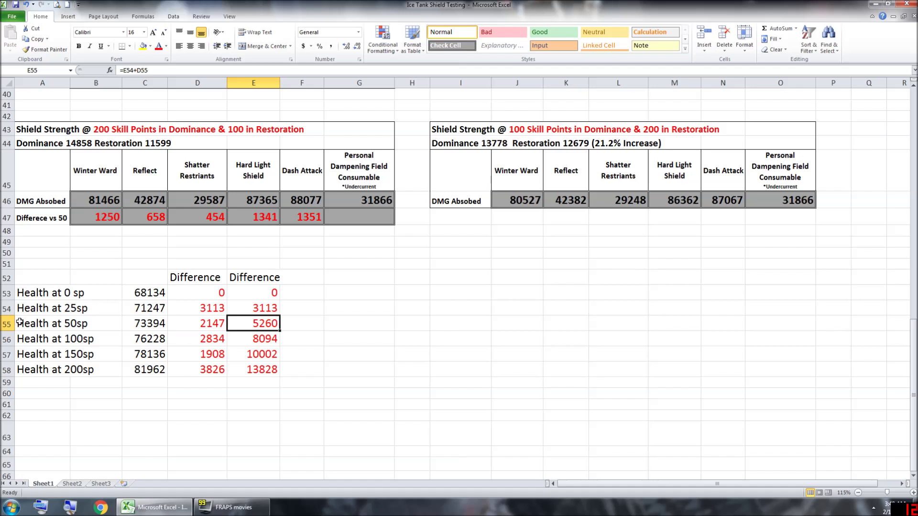
pyautogui.click(143, 342)
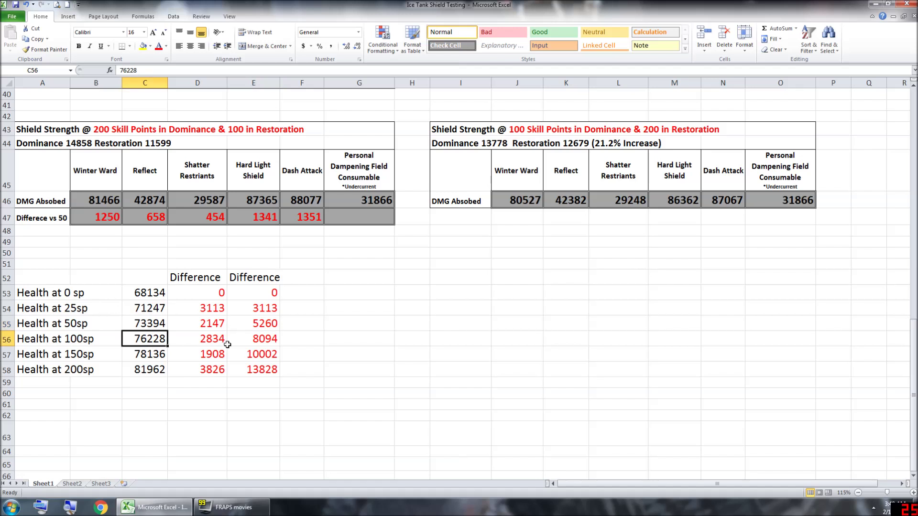
pyautogui.click(278, 341)
# Compare the Difference vs 0 row at 200 Dominance and 50 Restoration with the damage absorbed at 200 Dominance and 0 Restoration.
pyautogui.scroll(3, 431, 366)
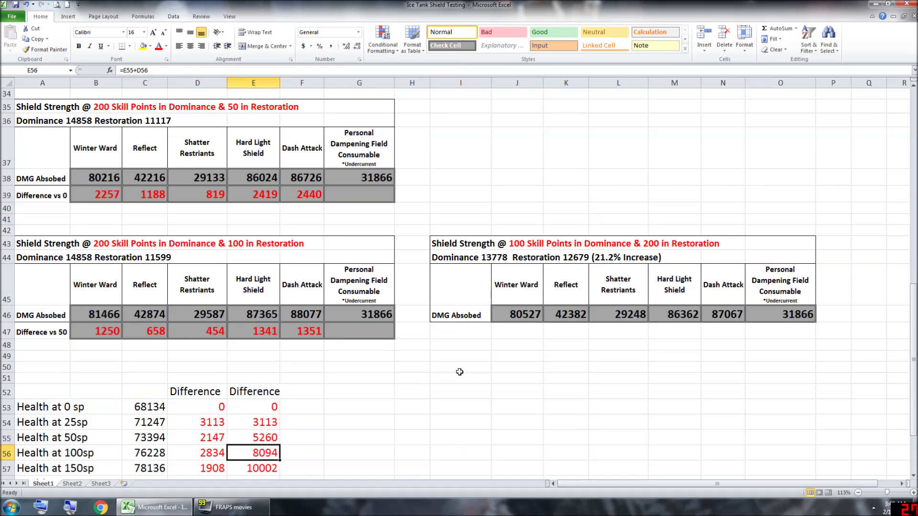
pyautogui.scroll(4, 459, 372)
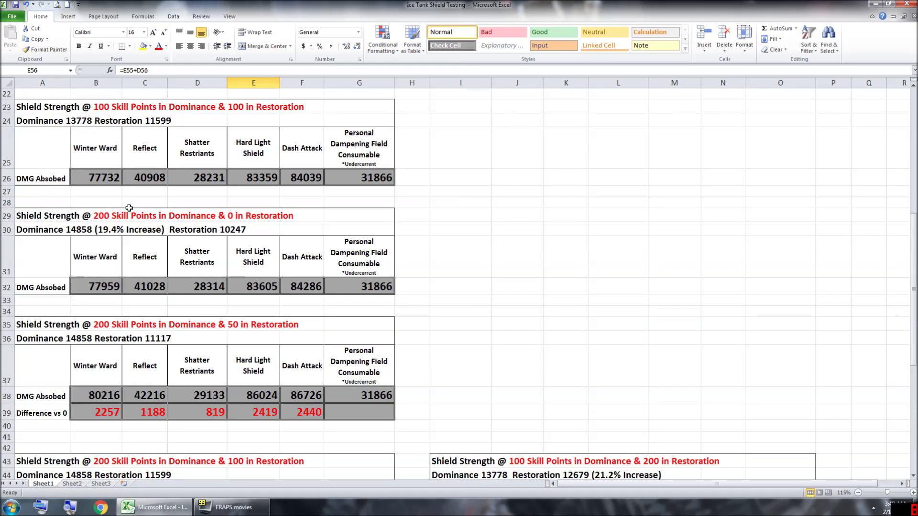
pyautogui.scroll(-2, 129, 207)
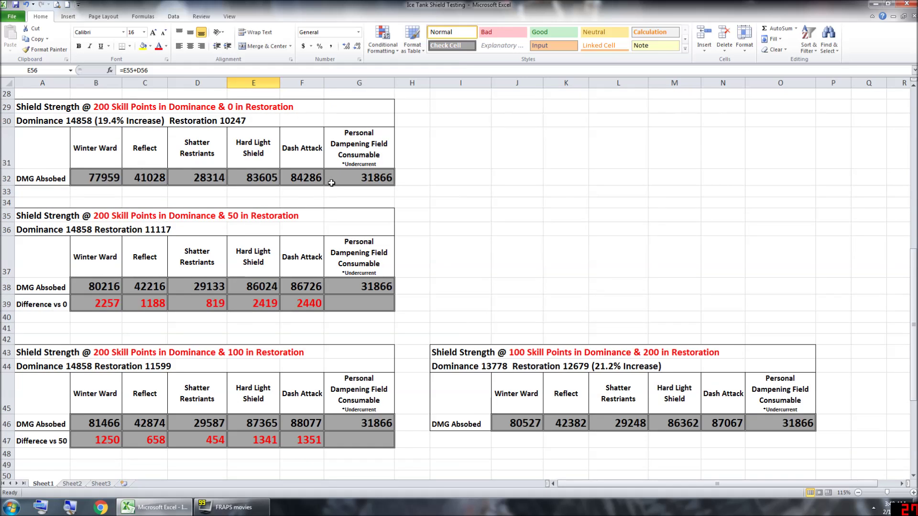
pyautogui.scroll(2, 332, 191)
pyautogui.scroll(-2, 263, 294)
pyautogui.moveTo(99, 305); pyautogui.dragTo(306, 304)
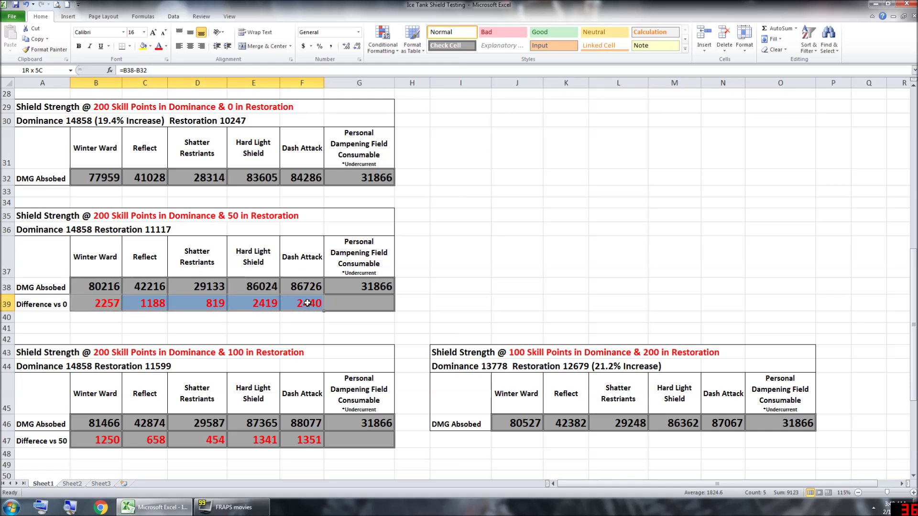
pyautogui.moveTo(77, 178); pyautogui.dragTo(319, 178)
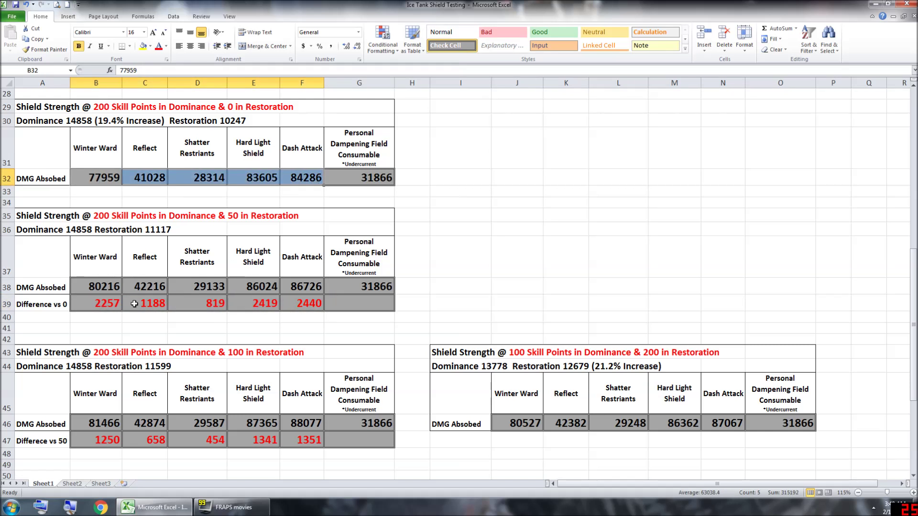
pyautogui.moveTo(95, 305); pyautogui.dragTo(315, 302)
# Compare the Difference vs 50 row at 200 Dominance and 100 Restoration with the Difference vs 0 row.
pyautogui.scroll(-1, 364, 286)
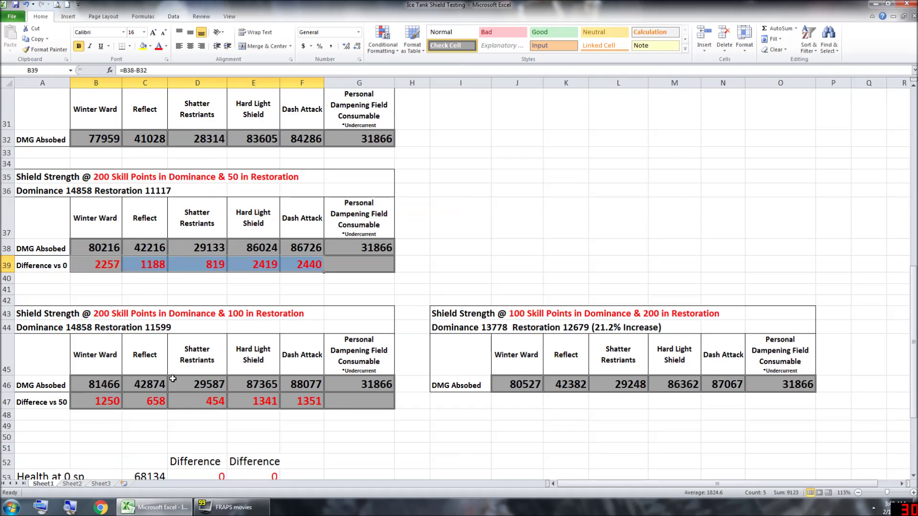
pyautogui.moveTo(100, 401); pyautogui.dragTo(303, 400)
pyautogui.click(304, 397)
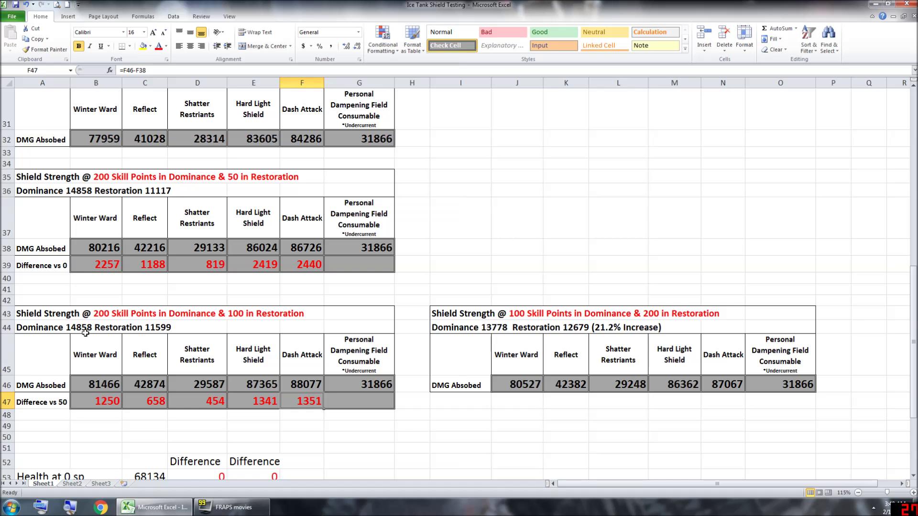
pyautogui.click(87, 264)
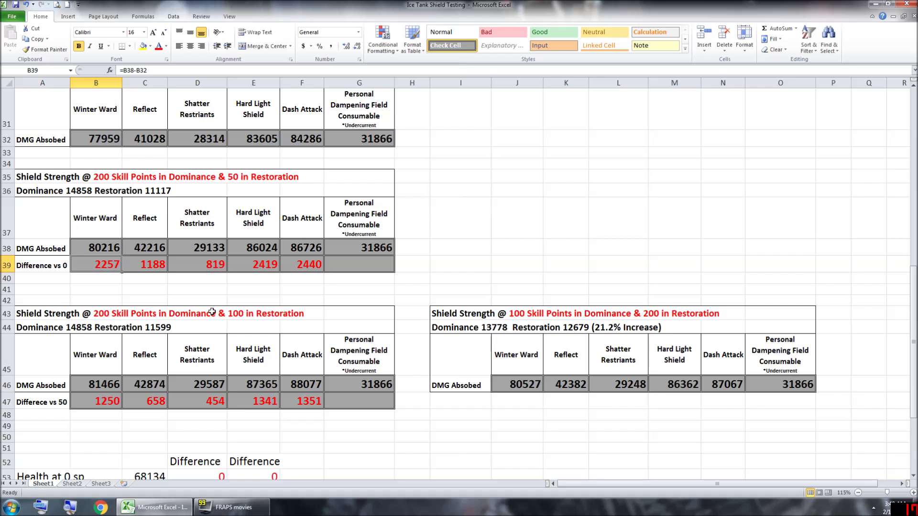
# Weigh the 50 and 100 Restoration allocations at 200 Dominance against the cumulative health difference at 50 skill points.
pyautogui.scroll(-2, 299, 267)
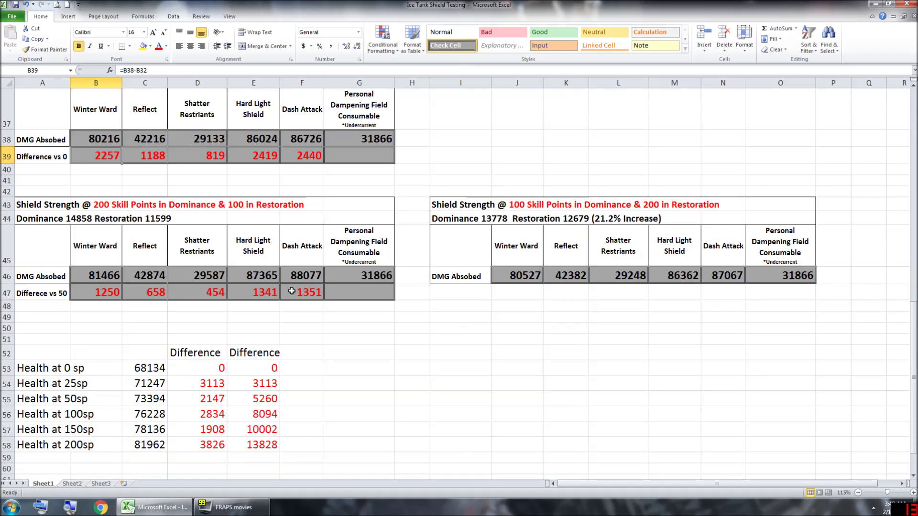
pyautogui.scroll(2, 231, 253)
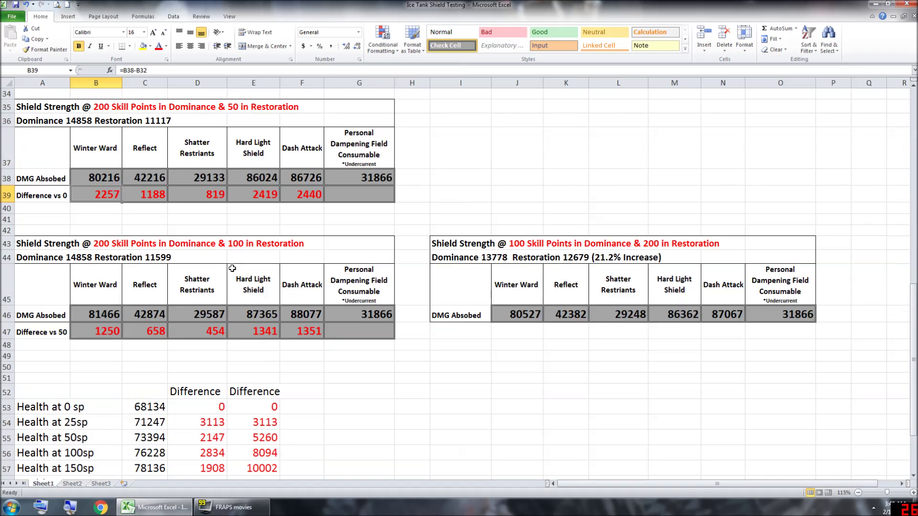
pyautogui.click(231, 180)
pyautogui.scroll(-1, 231, 180)
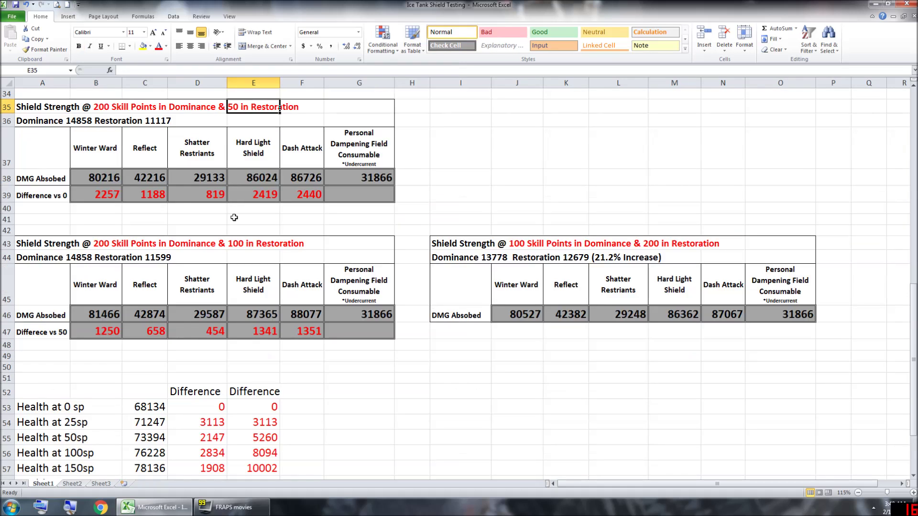
pyautogui.click(266, 245)
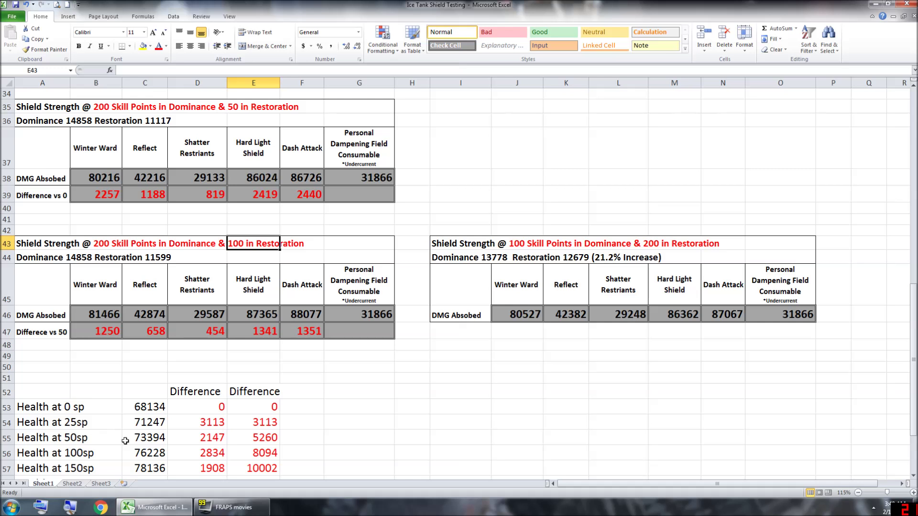
pyautogui.click(264, 442)
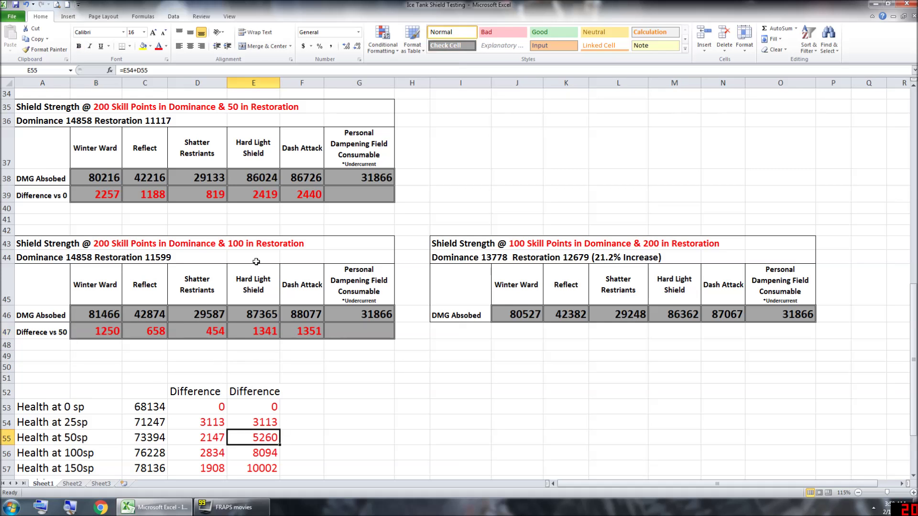
pyautogui.click(239, 244)
pyautogui.click(268, 435)
# Review the shield strength tables from the 0 skill point baseline through 200 Dominance and 100 Restoration.
pyautogui.scroll(-2, 410, 363)
pyautogui.scroll(3, 410, 363)
pyautogui.scroll(-3, 406, 348)
pyautogui.scroll(10, 398, 344)
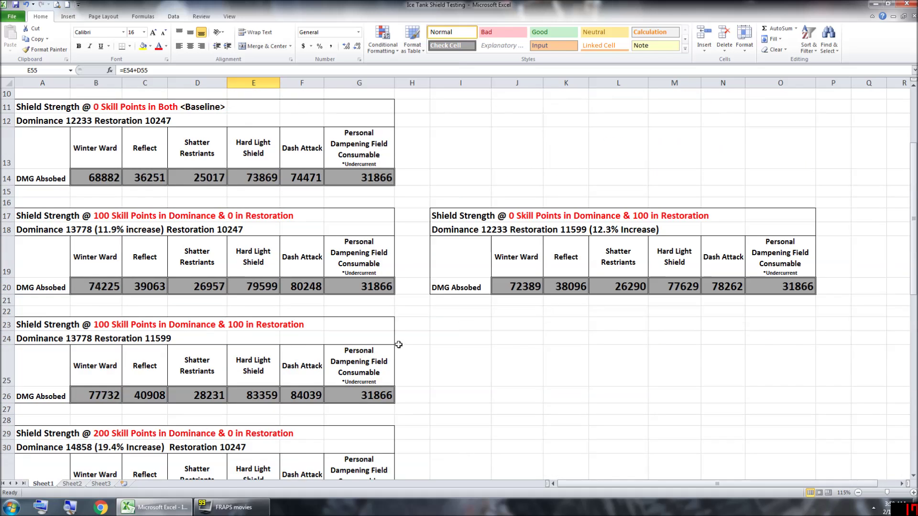
pyautogui.scroll(3, 398, 344)
pyautogui.scroll(-12, 394, 334)
pyautogui.scroll(1, 391, 328)
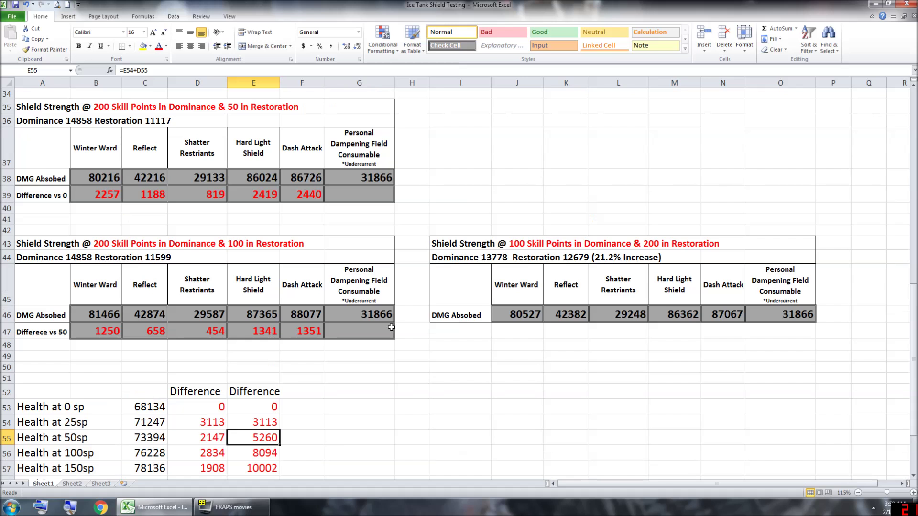
pyautogui.scroll(-1, 388, 324)
pyautogui.scroll(3, 383, 322)
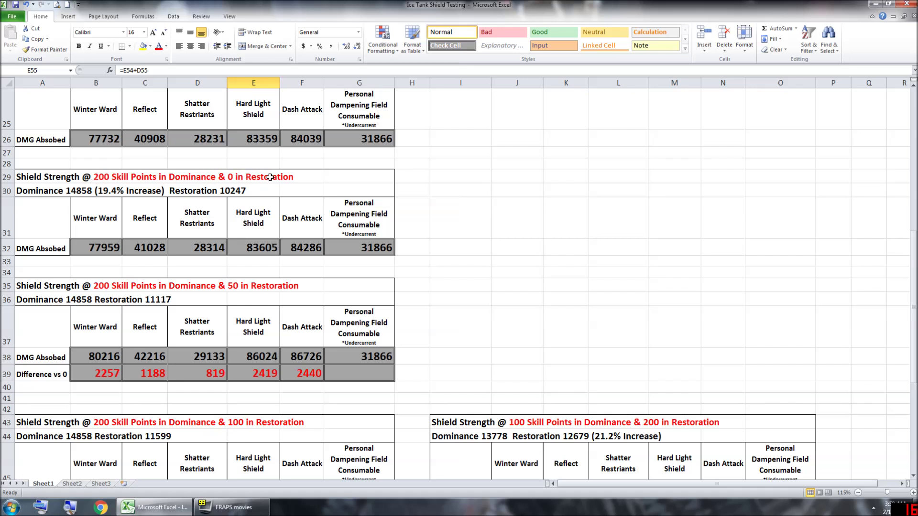
# Check the cumulative health difference at 100 skill points against the shield difference rows for 50 and 100 Restoration.
pyautogui.scroll(-4, 270, 176)
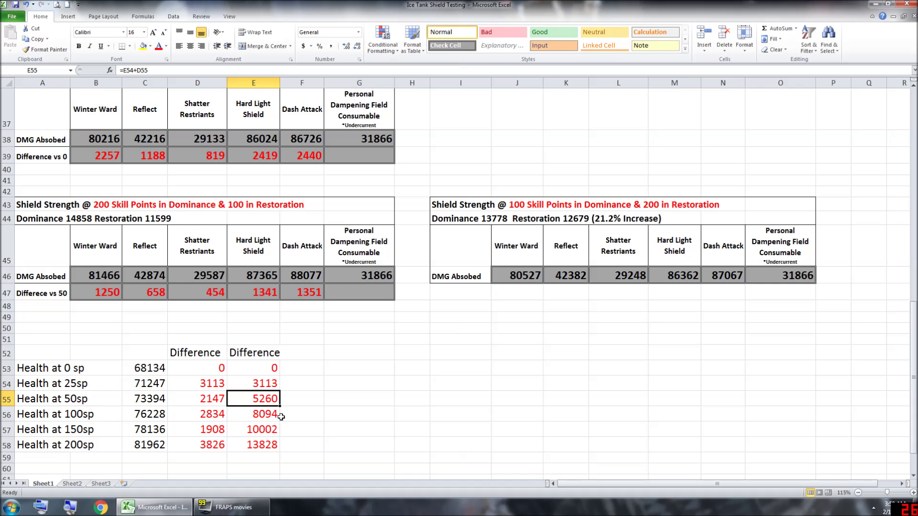
pyautogui.press('Down')
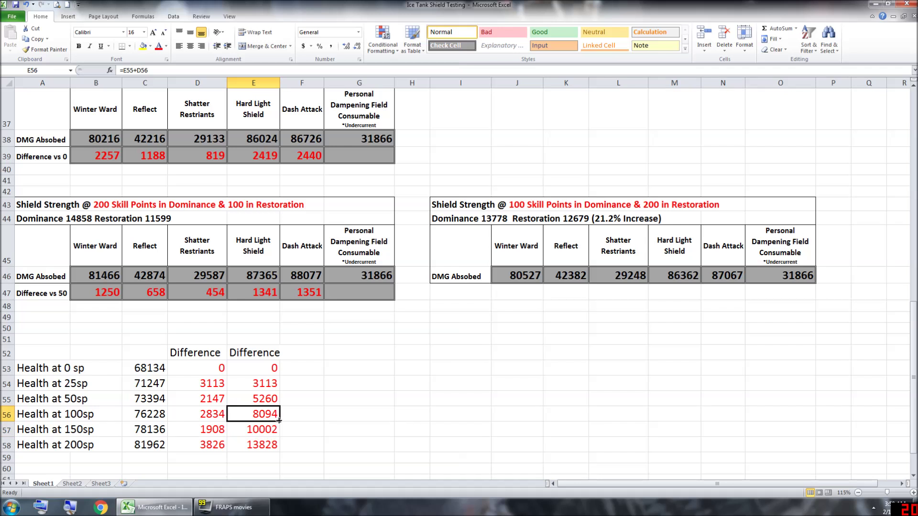
pyautogui.scroll(3, 279, 420)
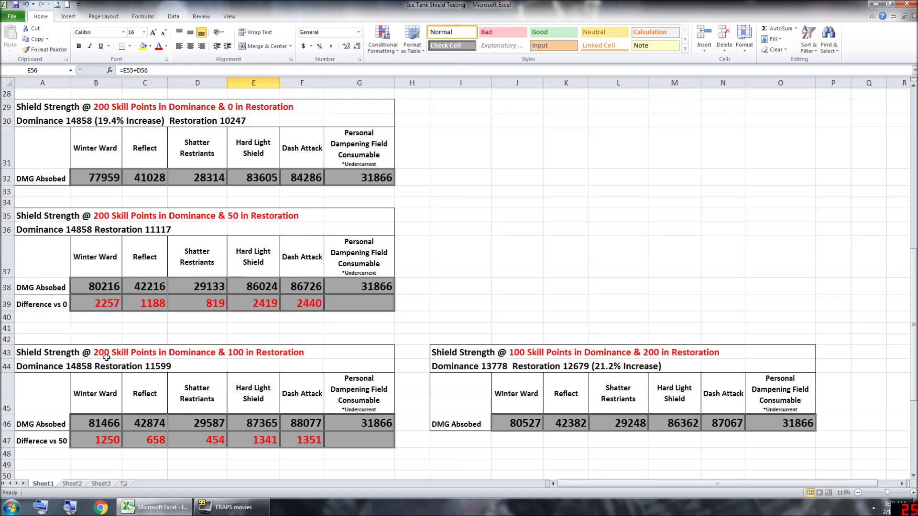
pyautogui.scroll(-1, 321, 281)
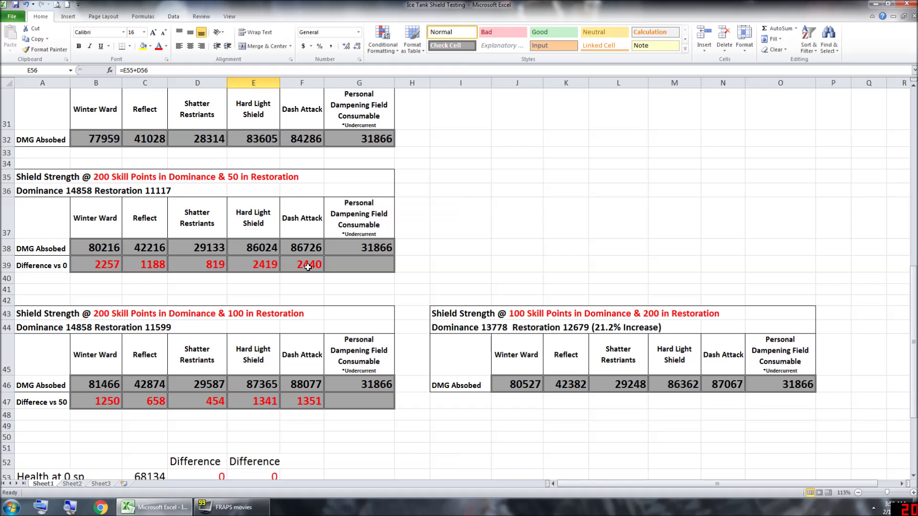
pyautogui.scroll(-1, 312, 318)
pyautogui.scroll(1, 198, 286)
pyautogui.scroll(-1, 302, 295)
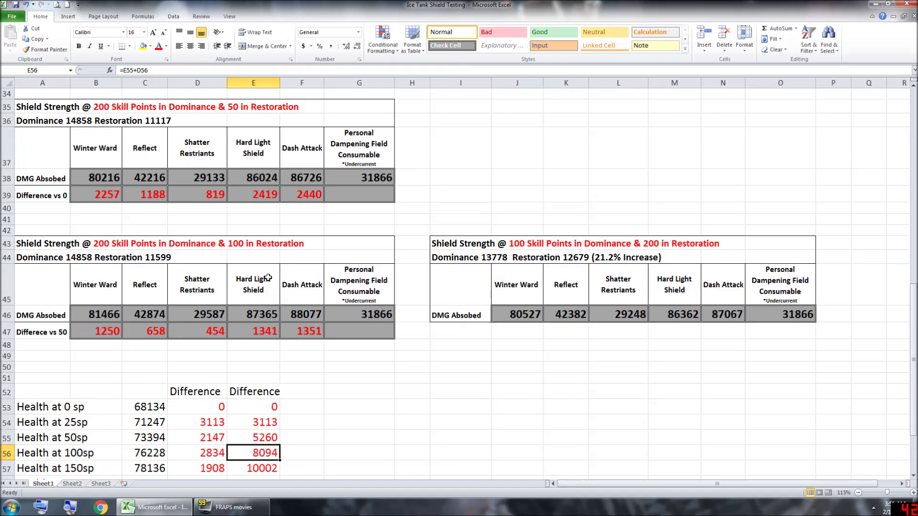
# Examine the DMG Absobed row and heading of the table for 100 Dominance and 200 Restoration skill points.
pyautogui.moveTo(540, 313); pyautogui.dragTo(779, 310)
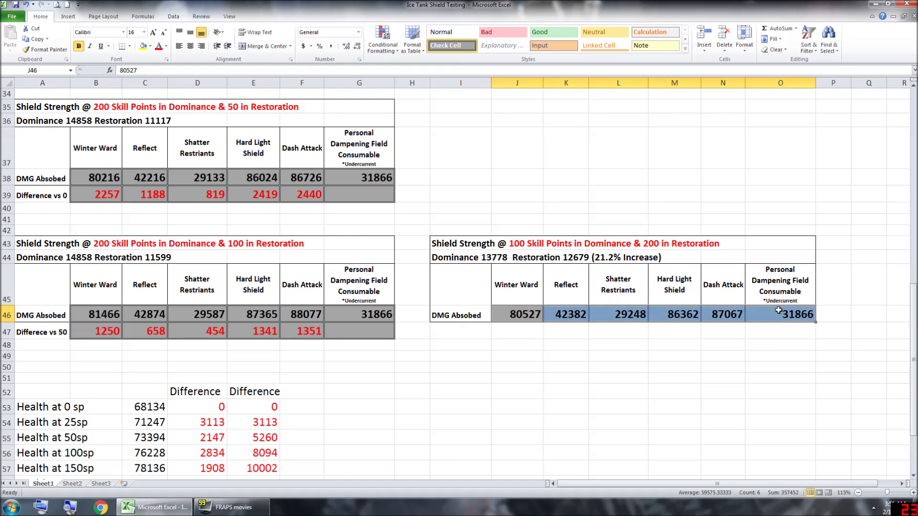
pyautogui.click(521, 245)
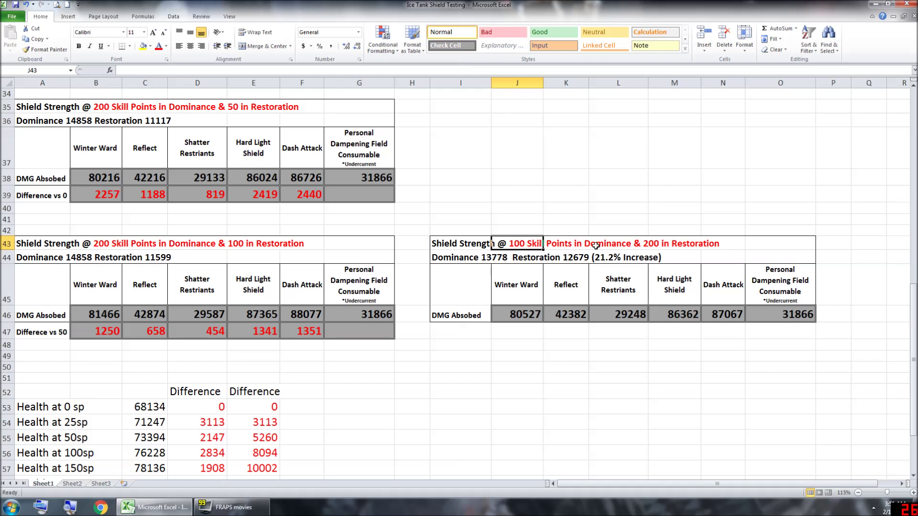
pyautogui.scroll(-2, 277, 253)
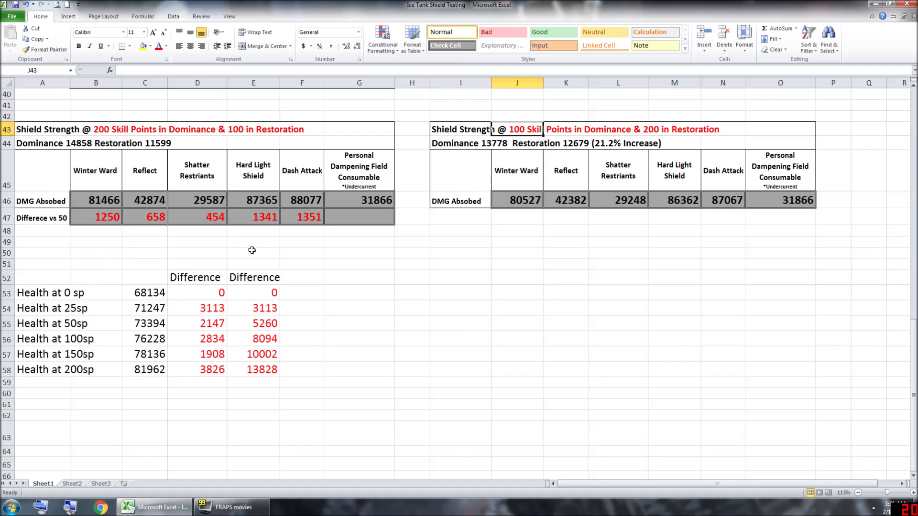
# Compare the Difference vs 0 row for 50 Restoration with the cumulative health differences at 25 and 50 skill points.
pyautogui.scroll(4, 277, 294)
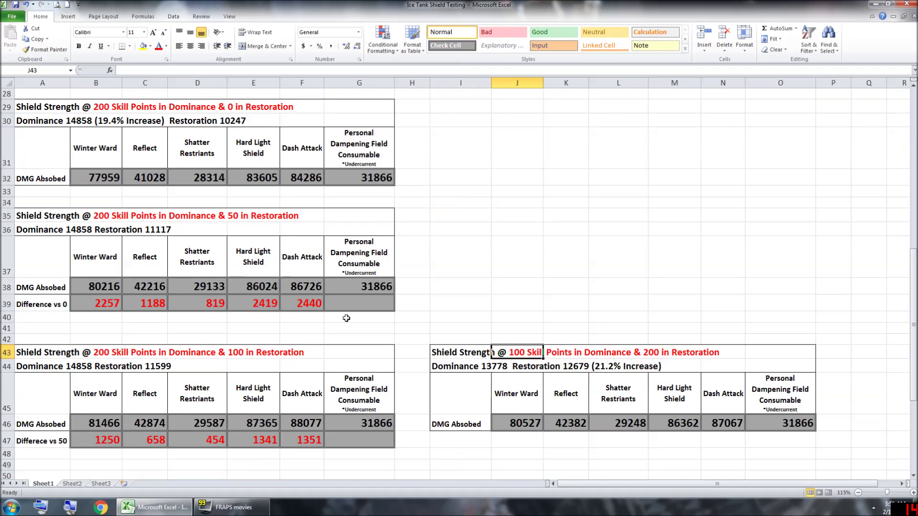
pyautogui.scroll(-3, 278, 294)
pyautogui.scroll(3, 275, 299)
pyautogui.moveTo(105, 303); pyautogui.dragTo(321, 300)
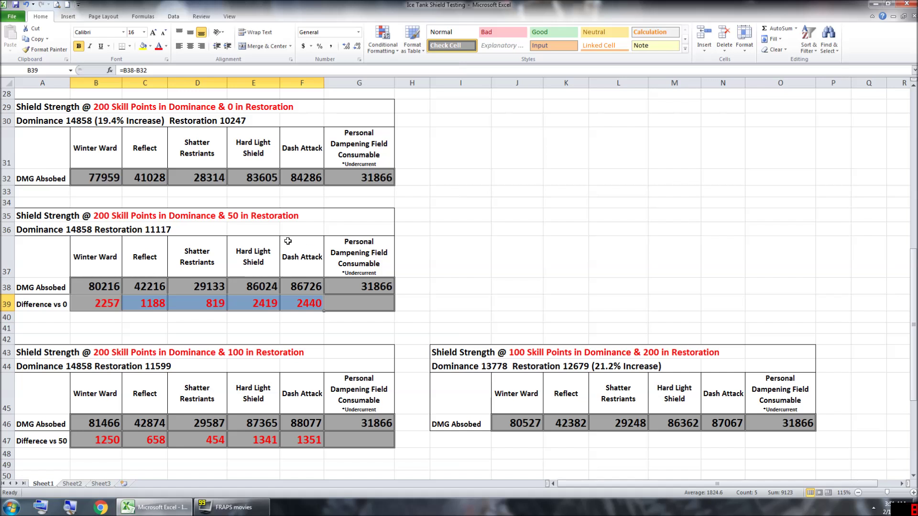
pyautogui.scroll(-3, 259, 229)
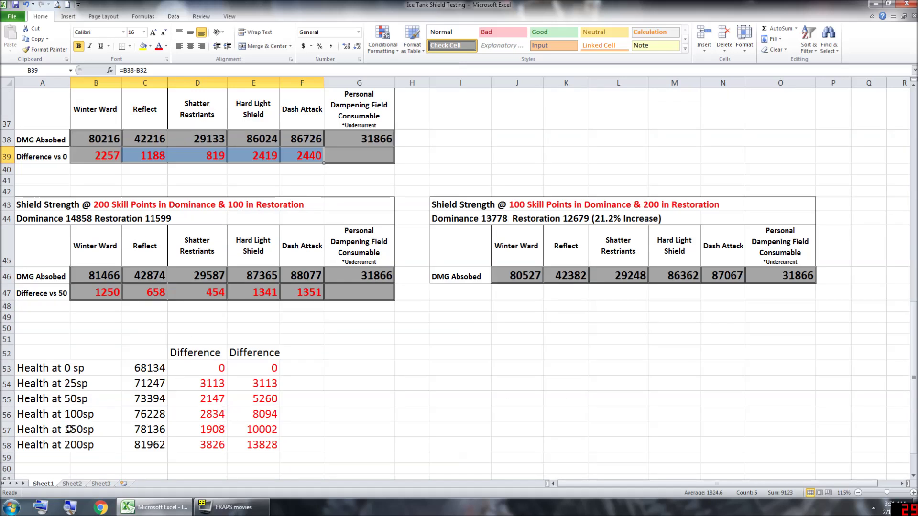
pyautogui.moveTo(269, 386); pyautogui.dragTo(273, 399)
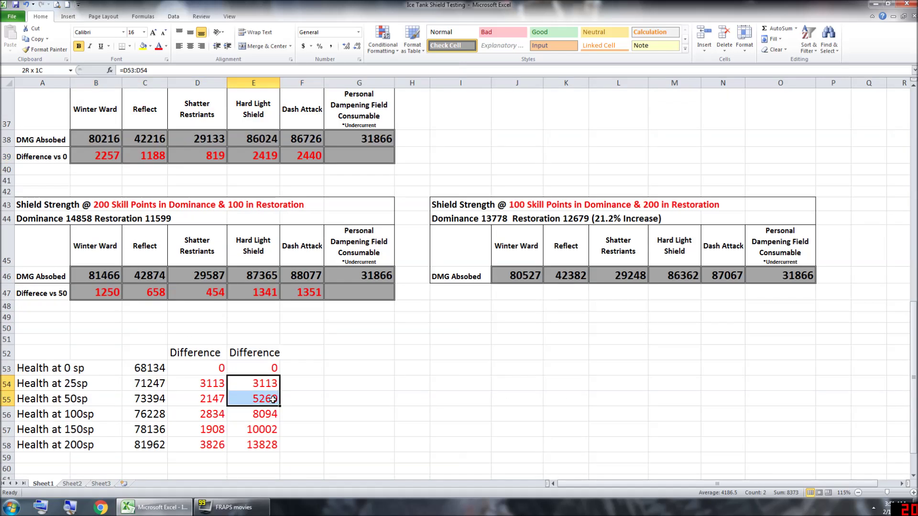
# Examine the per-tier and cumulative health differences from 25 up to 200 skill points.
pyautogui.click(301, 399)
pyautogui.click(276, 380)
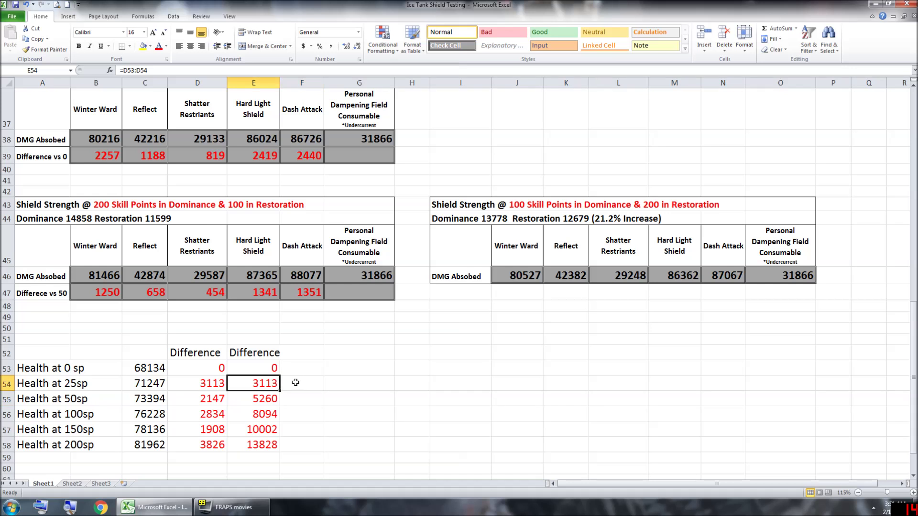
pyautogui.click(270, 402)
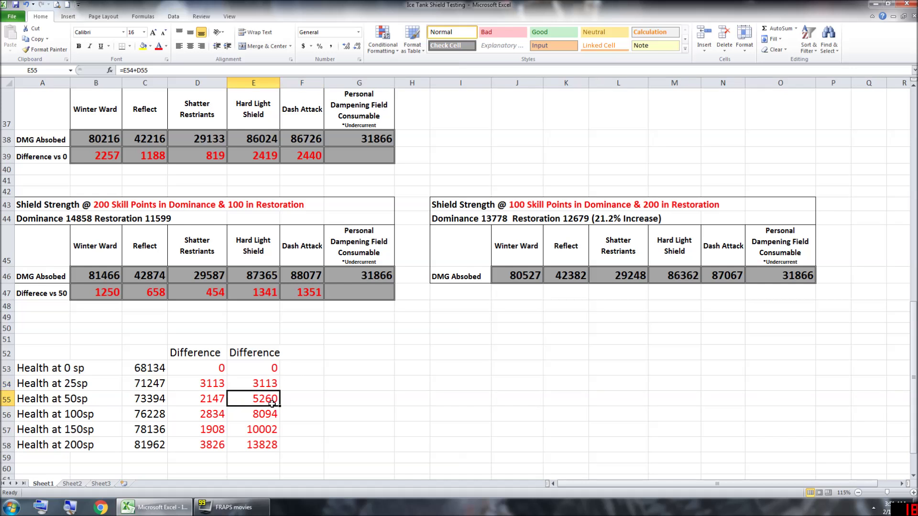
pyautogui.click(208, 423)
pyautogui.press('Up')
pyautogui.press('Right')
pyautogui.click(203, 430)
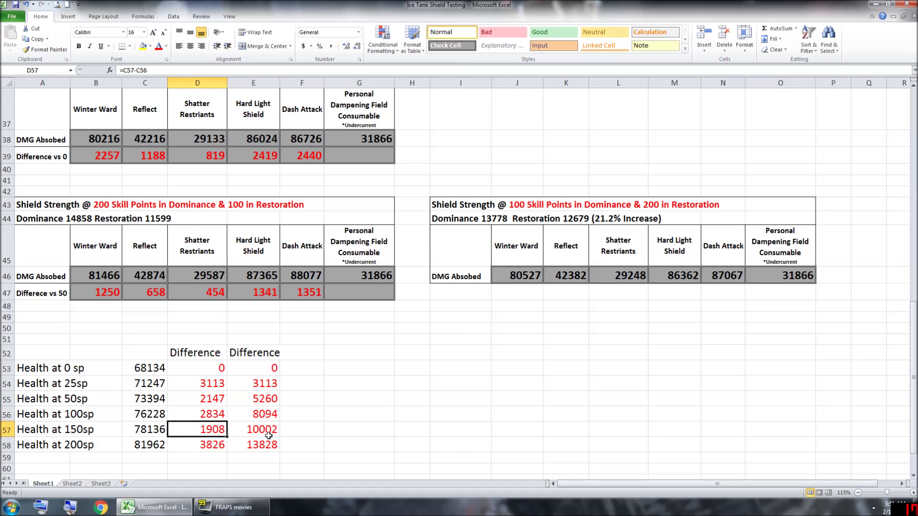
pyautogui.click(268, 435)
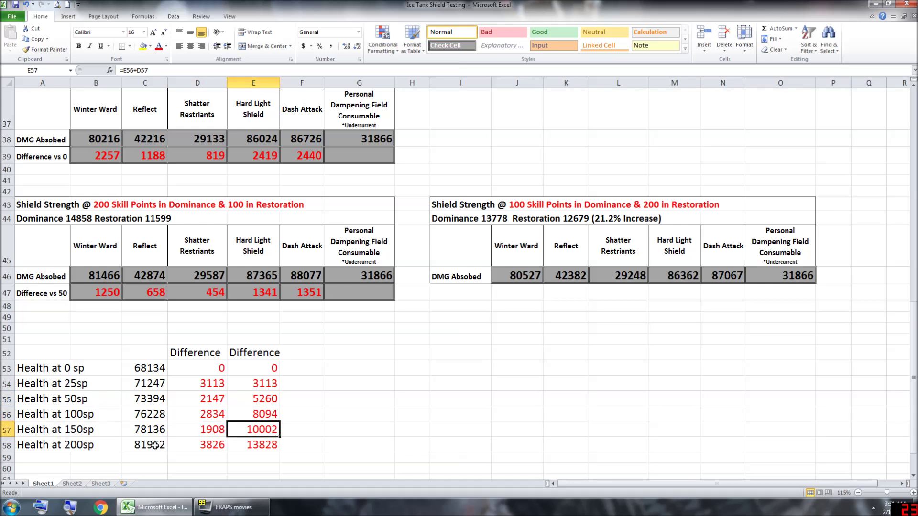
pyautogui.click(259, 445)
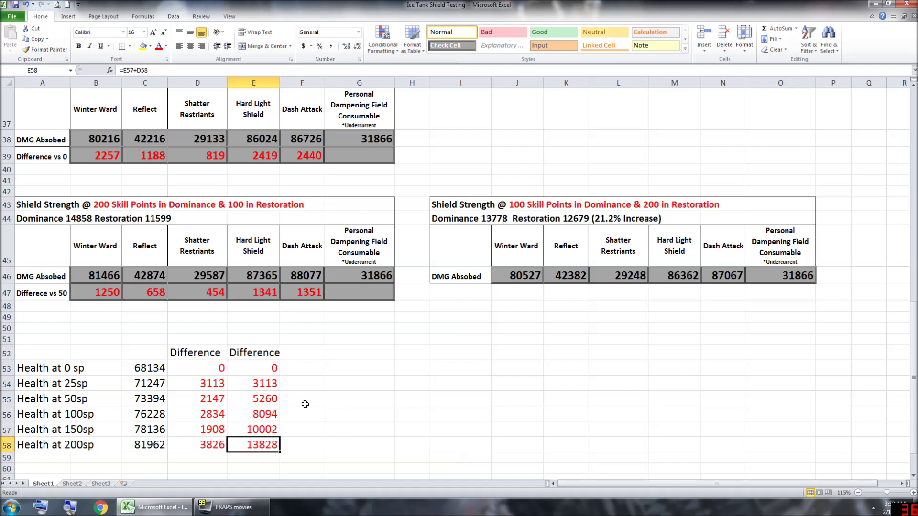
# Compare the shield strength tables for 200 Dominance with 50 Restoration and 200 Dominance with 100 Restoration.
pyautogui.scroll(2, 300, 307)
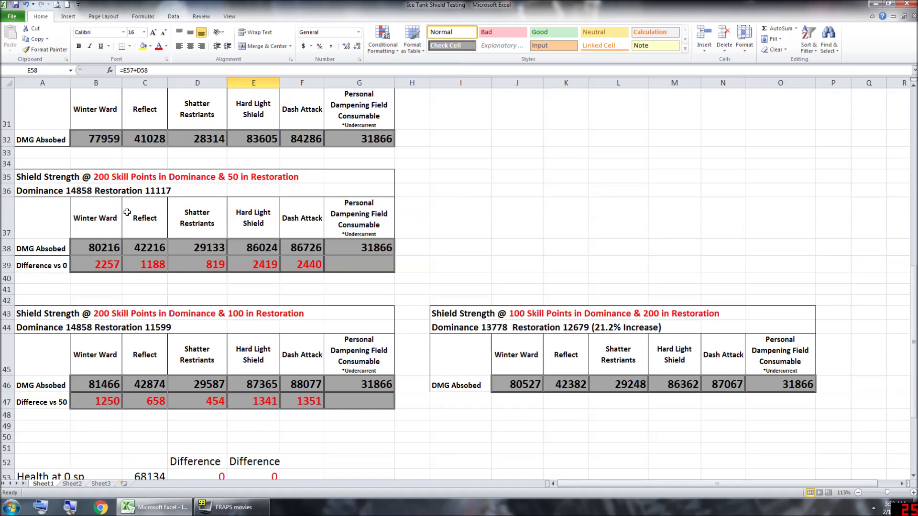
pyautogui.moveTo(89, 180); pyautogui.dragTo(366, 268)
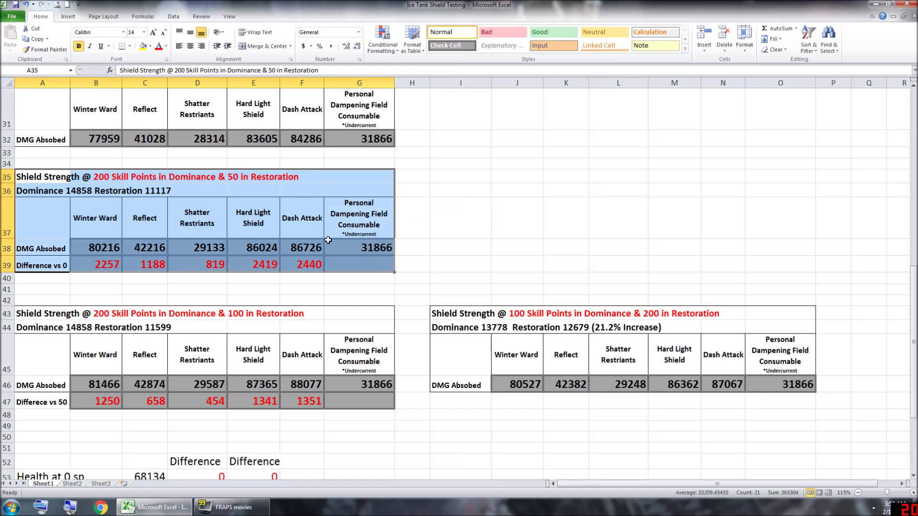
pyautogui.click(421, 225)
pyautogui.moveTo(75, 177); pyautogui.dragTo(380, 268)
pyautogui.moveTo(96, 313); pyautogui.dragTo(313, 401)
pyautogui.moveTo(313, 401); pyautogui.dragTo(91, 319)
pyautogui.click(91, 315)
# Review all shield strength tables from the baseline stats down to the health difference table.
pyautogui.scroll(10, 177, 360)
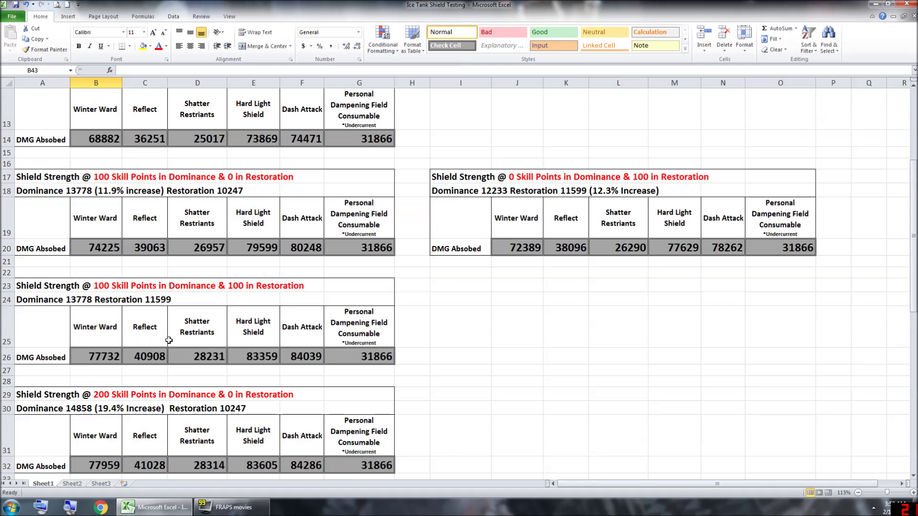
pyautogui.scroll(-4, 177, 360)
pyautogui.scroll(-8, 177, 360)
pyautogui.scroll(12, 187, 349)
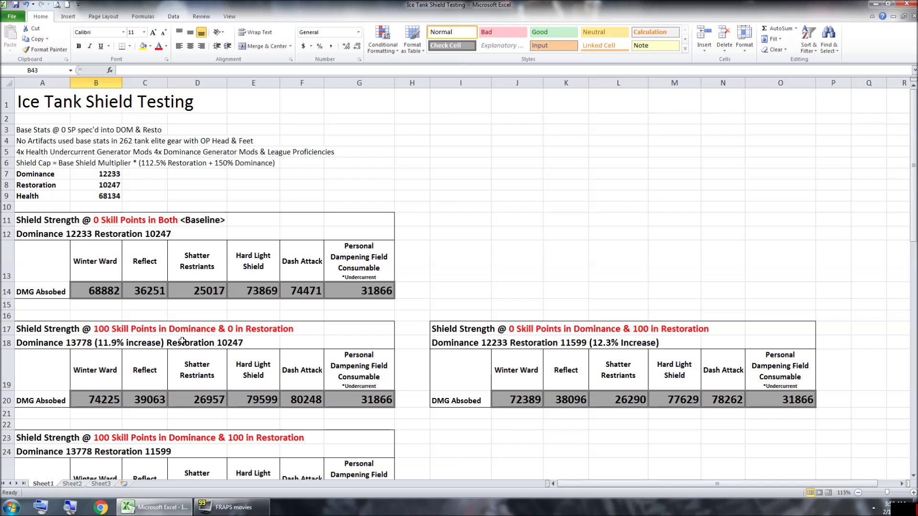
pyautogui.scroll(-12, 171, 339)
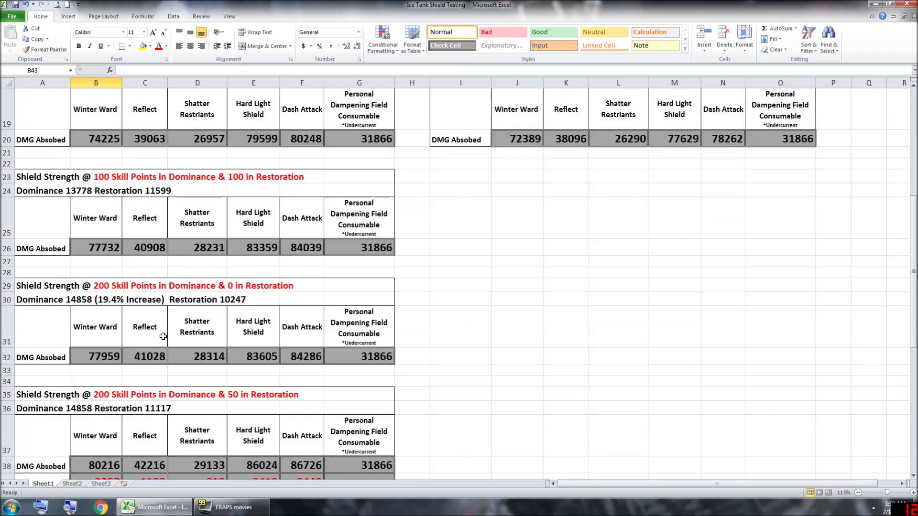
pyautogui.scroll(1, 163, 336)
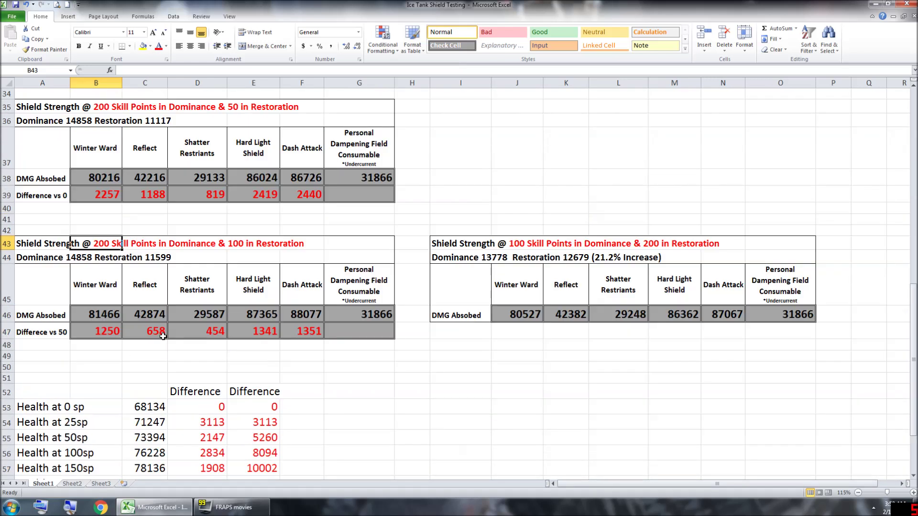
pyautogui.scroll(2, 163, 337)
pyautogui.scroll(-1, 136, 340)
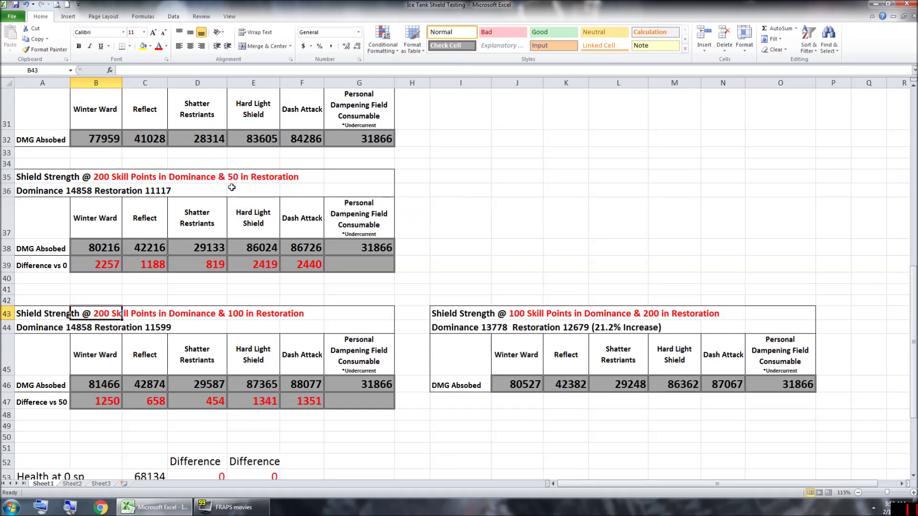
pyautogui.scroll(-4, 459, 256)
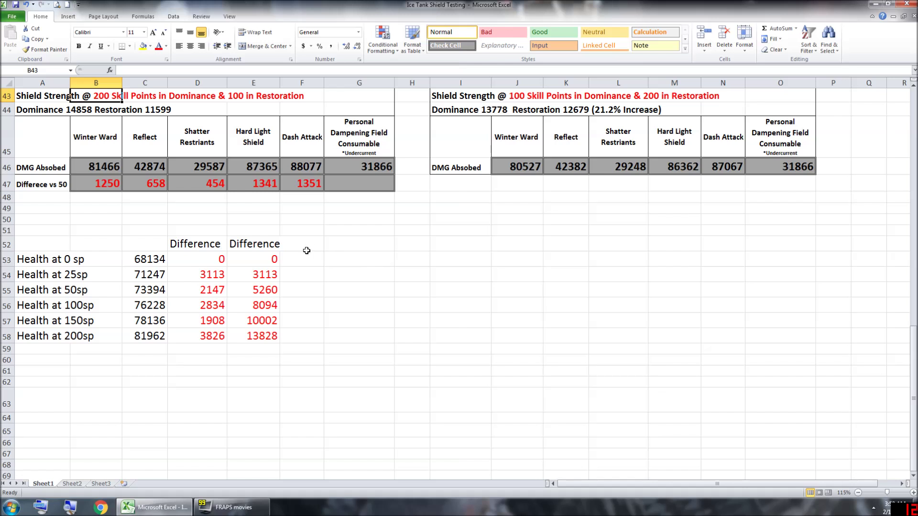
pyautogui.scroll(2, 277, 246)
pyautogui.scroll(-1, 276, 245)
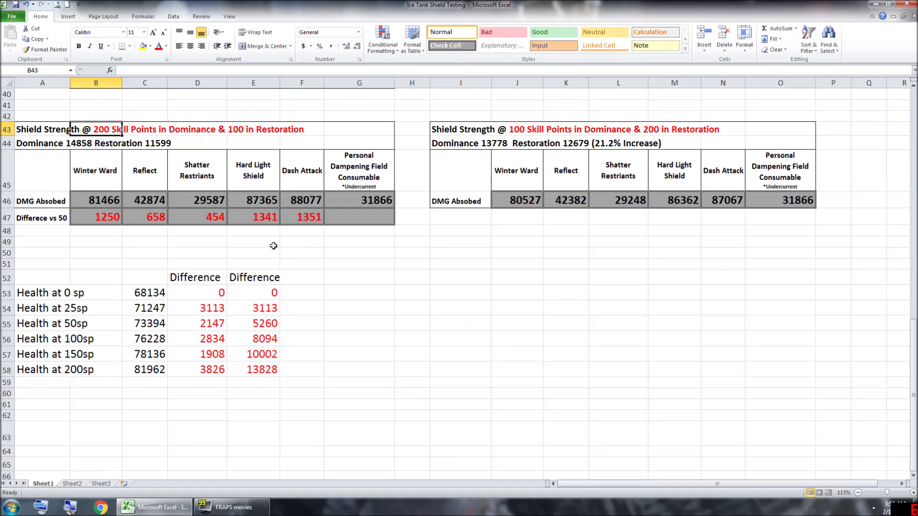